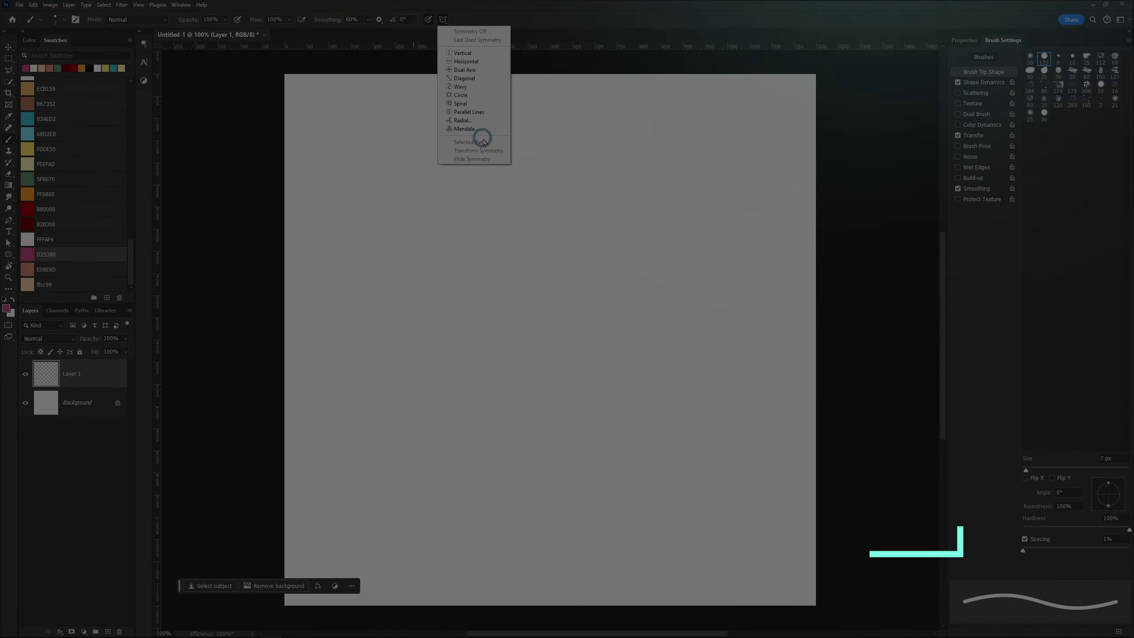
Step: Create a 6-segment Mandala symmetry guide at canvas centre and zoom in
click(477, 134)
text(6)
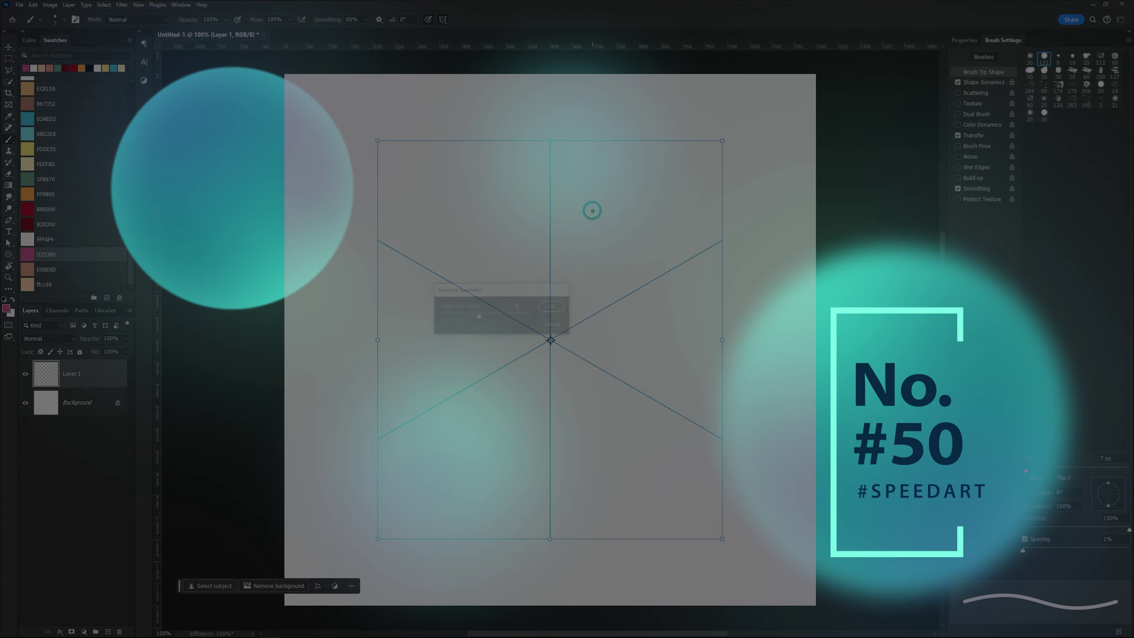
key(Return)
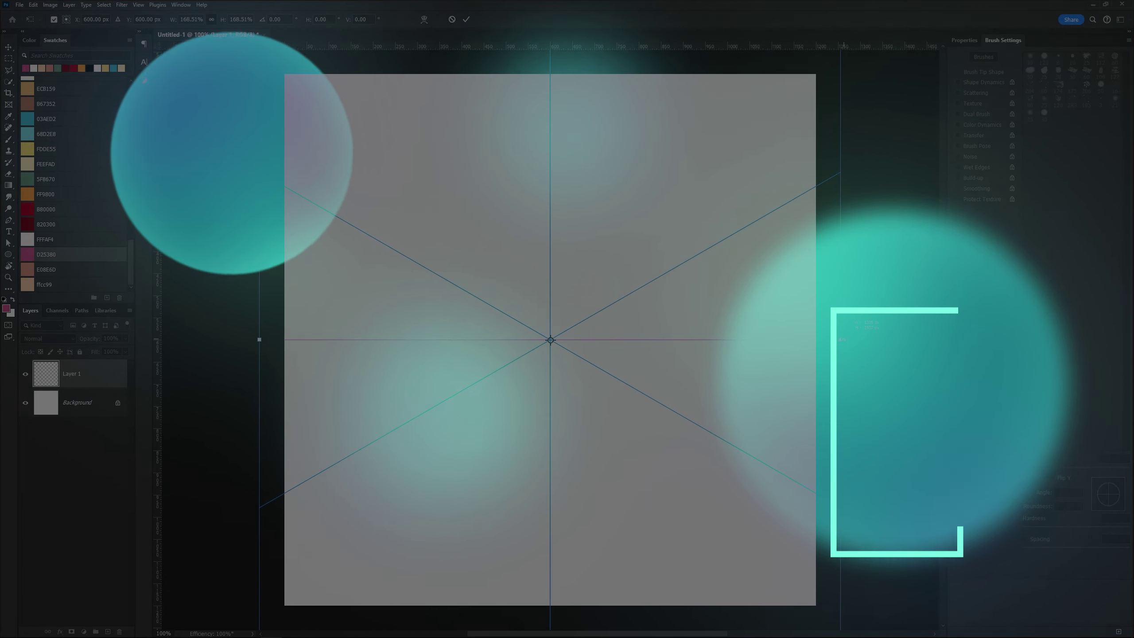
key(Return)
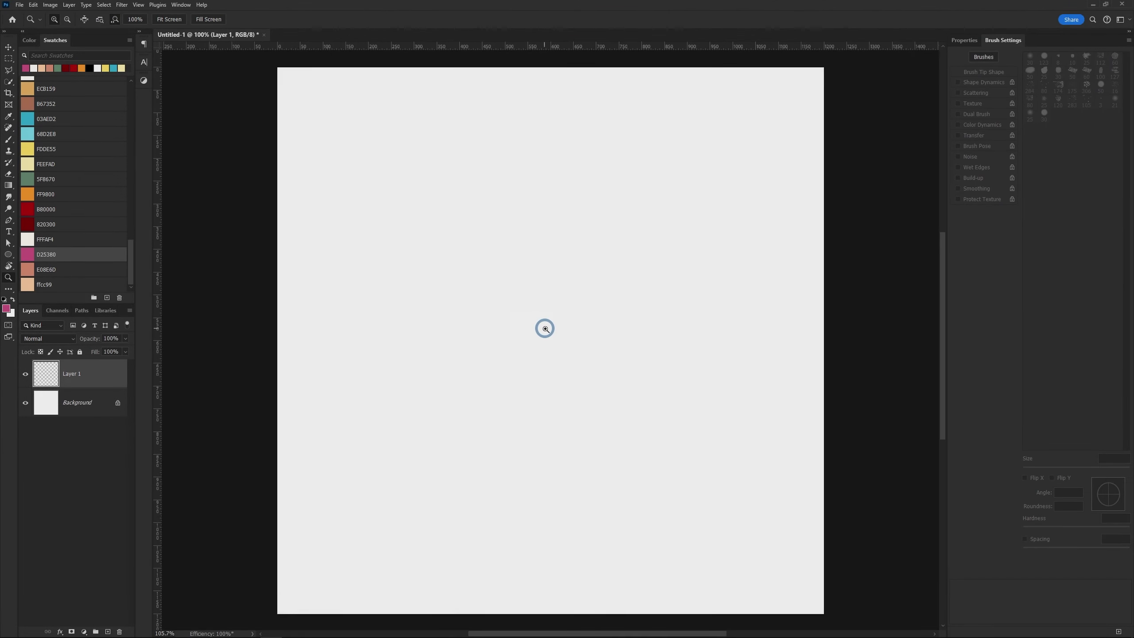
key(ctrl+plus)
Step: Paint mirrored magenta D25380 petal teardrops and trim them with a smaller eraser
key(bracketright)
drag(484, 467, 481, 474)
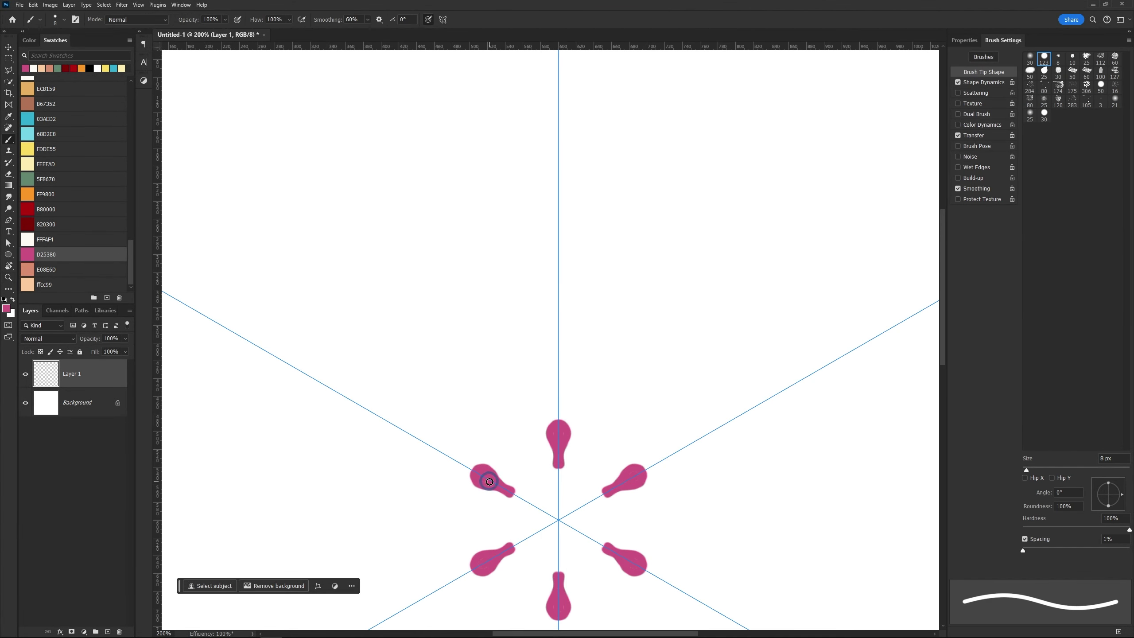
key(e)
right_click(408, 392)
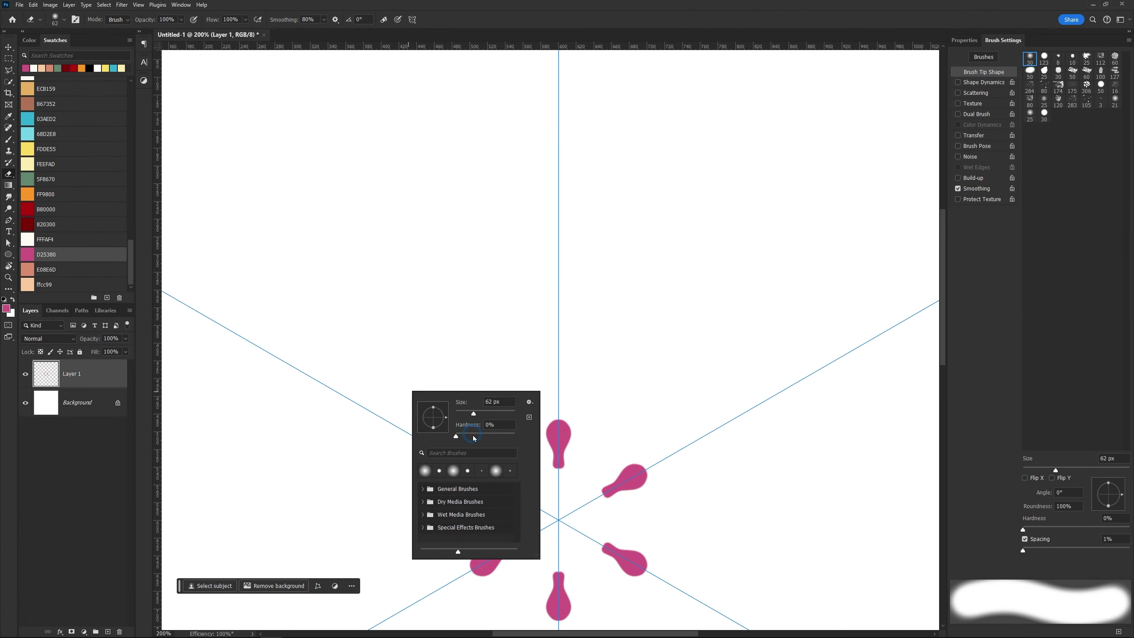
drag(472, 411, 466, 411)
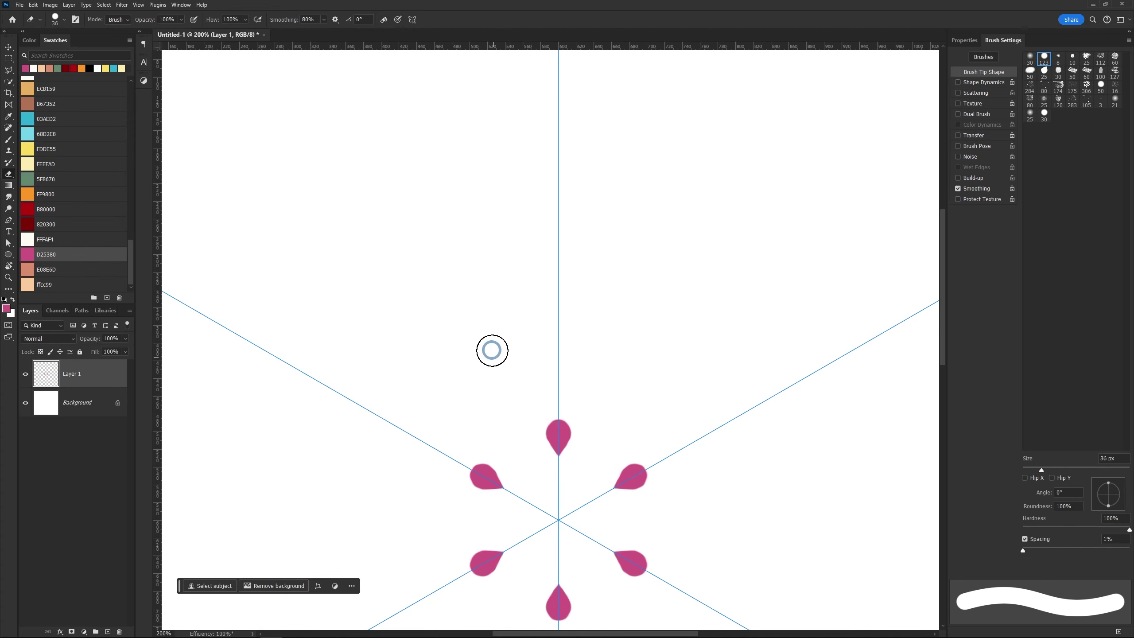
Step: Draw salmon E08E6D loop outlines around the petals, then add a new layer with peach ffcc99
key(b)
click(27, 270)
drag(559, 487, 531, 430)
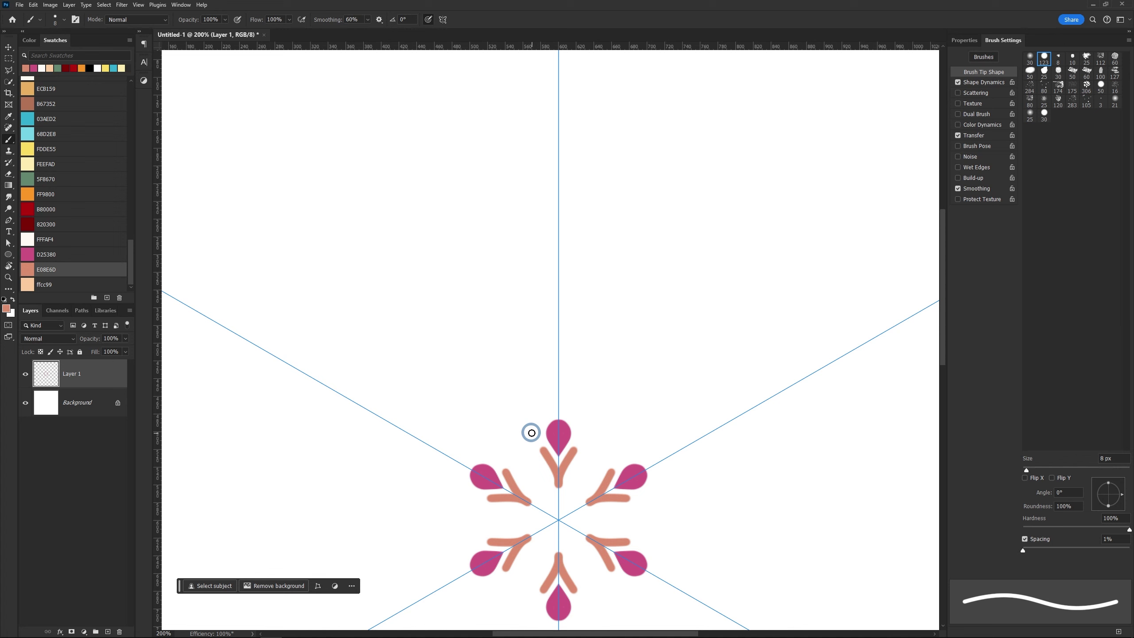
key(ctrl+z)
mouse_move(559, 393)
mouse_down()
mouse_move(540, 488)
mouse_move(544, 386)
mouse_up()
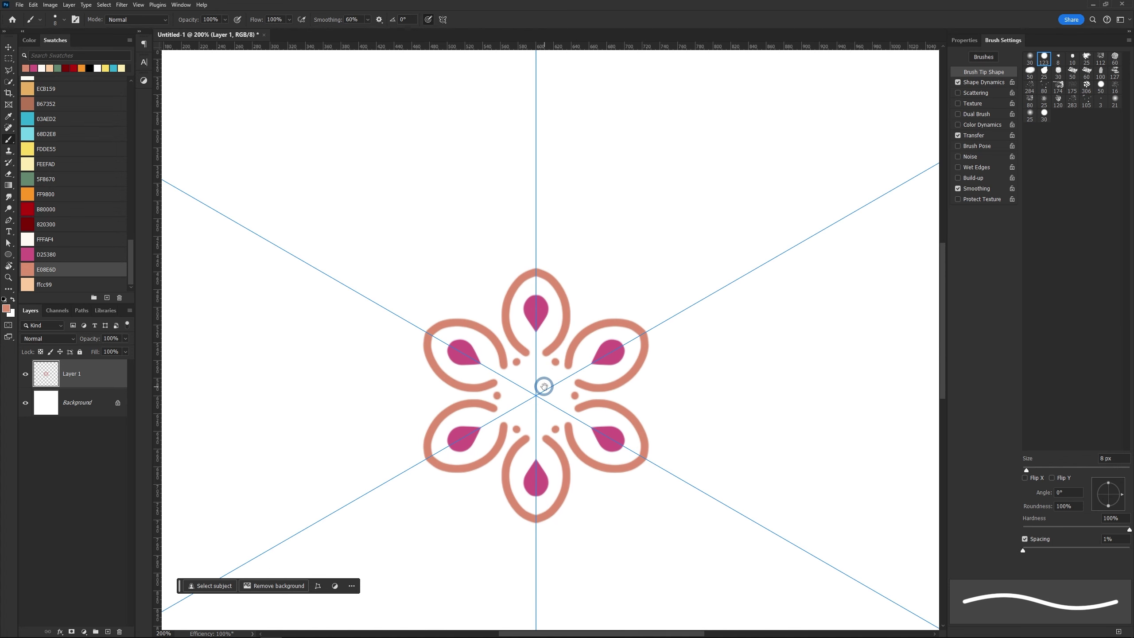
click(65, 282)
ctrl+click(107, 631)
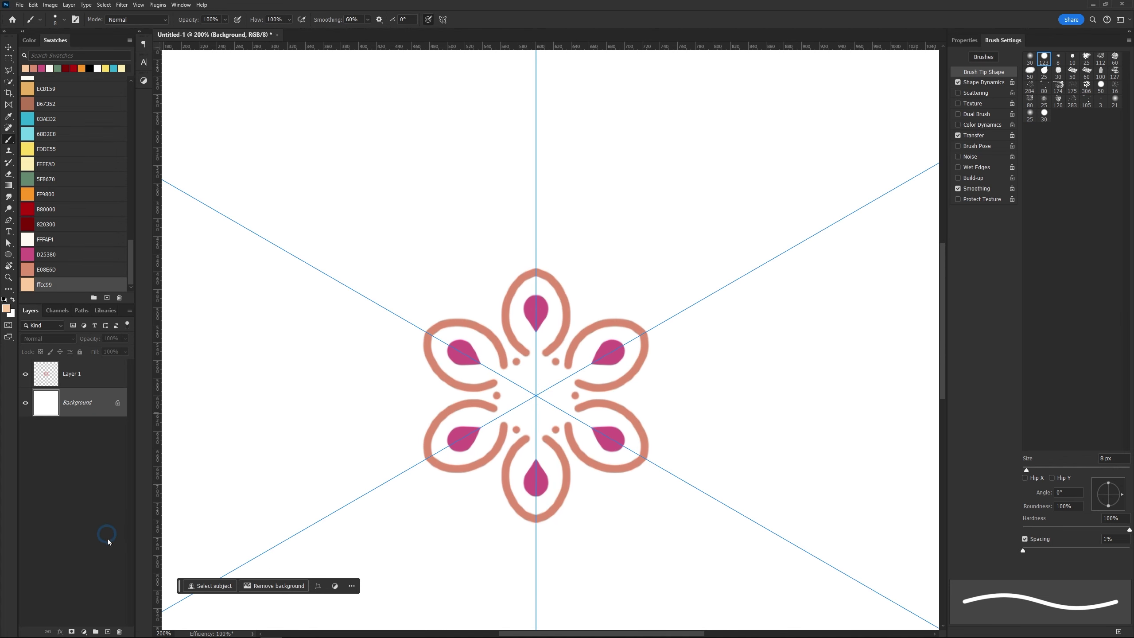
Step: Taper the peach spokes near the centre and add magenta dots on Layer 1
key(e)
scroll(553, 421, up, 1)
click(547, 421)
click(70, 254)
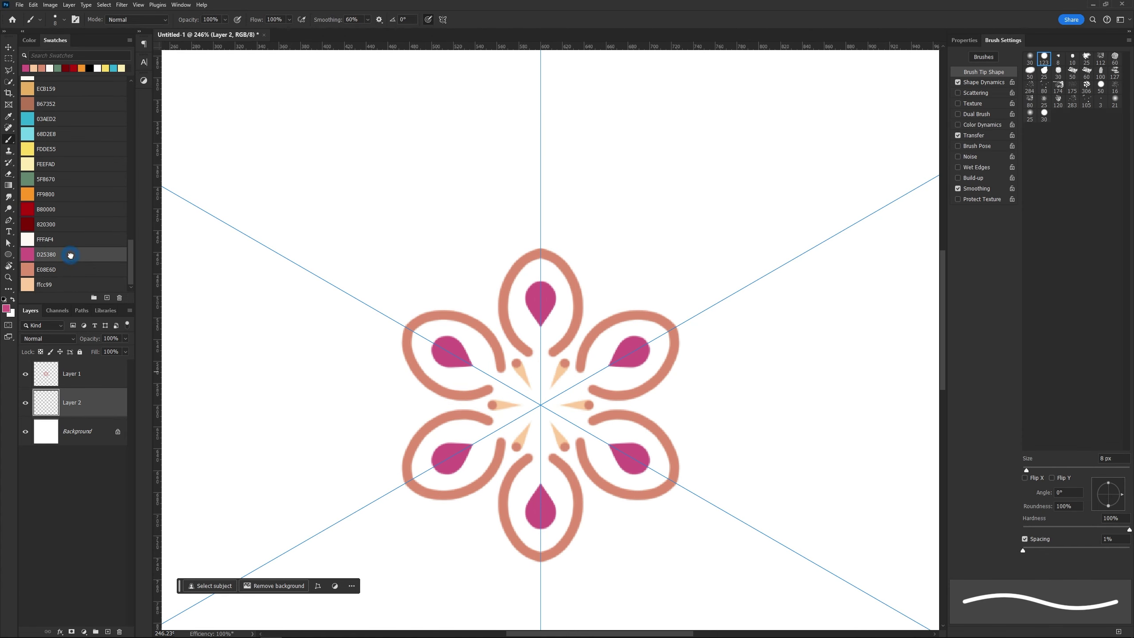
key(alt+bracketright)
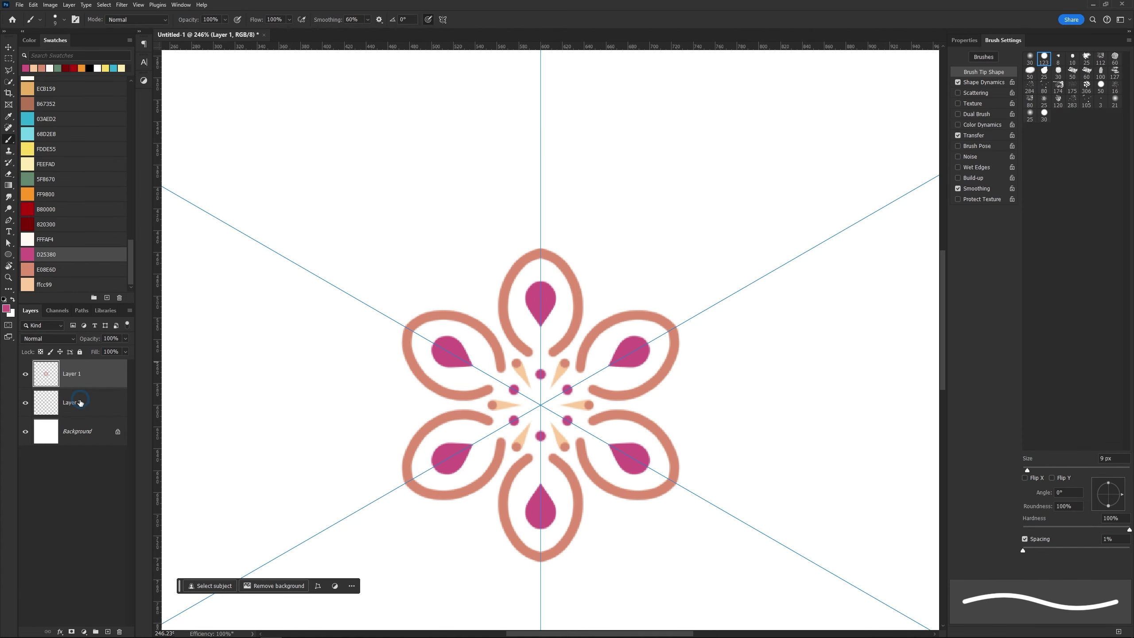
click(79, 403)
click(70, 284)
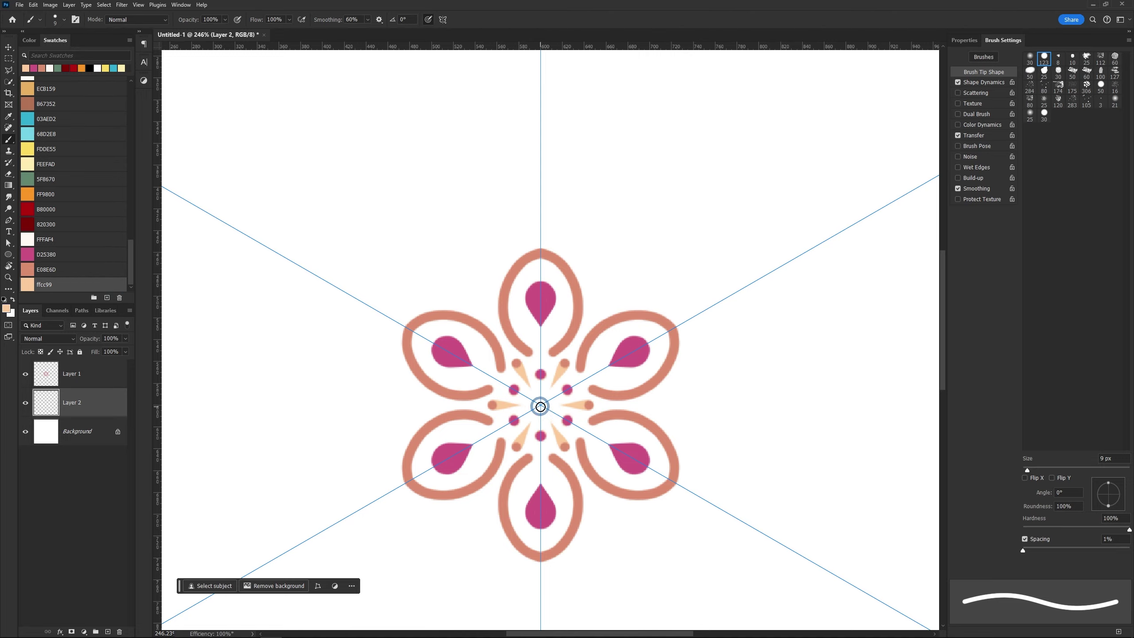
Step: Trim the salmon arc ends to points and paint peach linings inside the petals
key(e)
scroll(550, 381, up, 5)
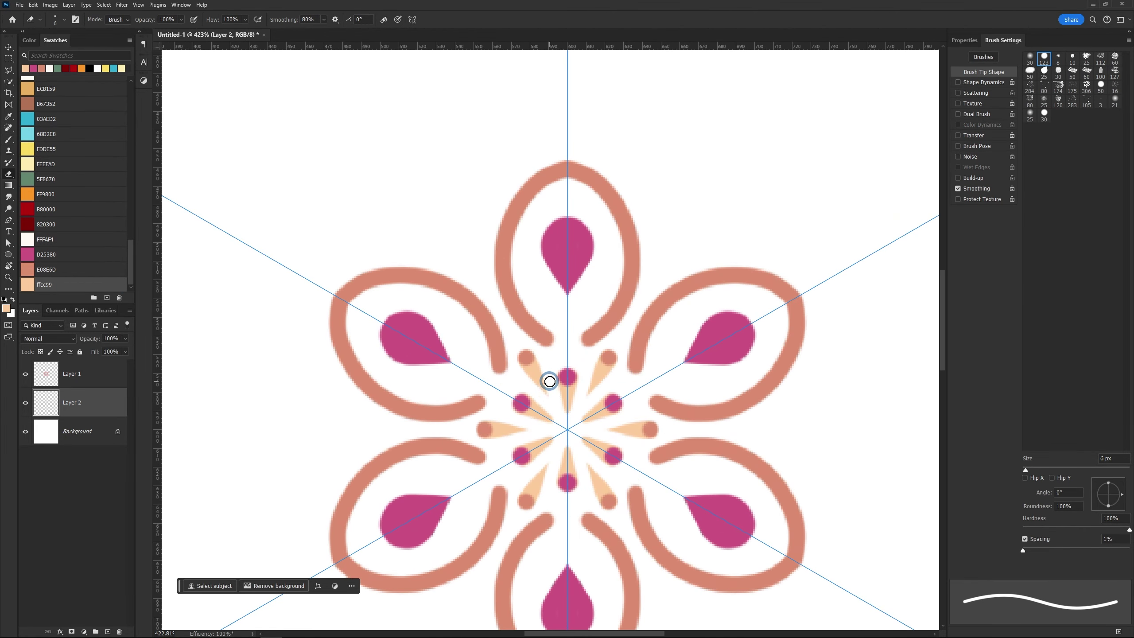
scroll(554, 392, down, 2)
scroll(574, 390, up, 2)
key(alt+bracketright)
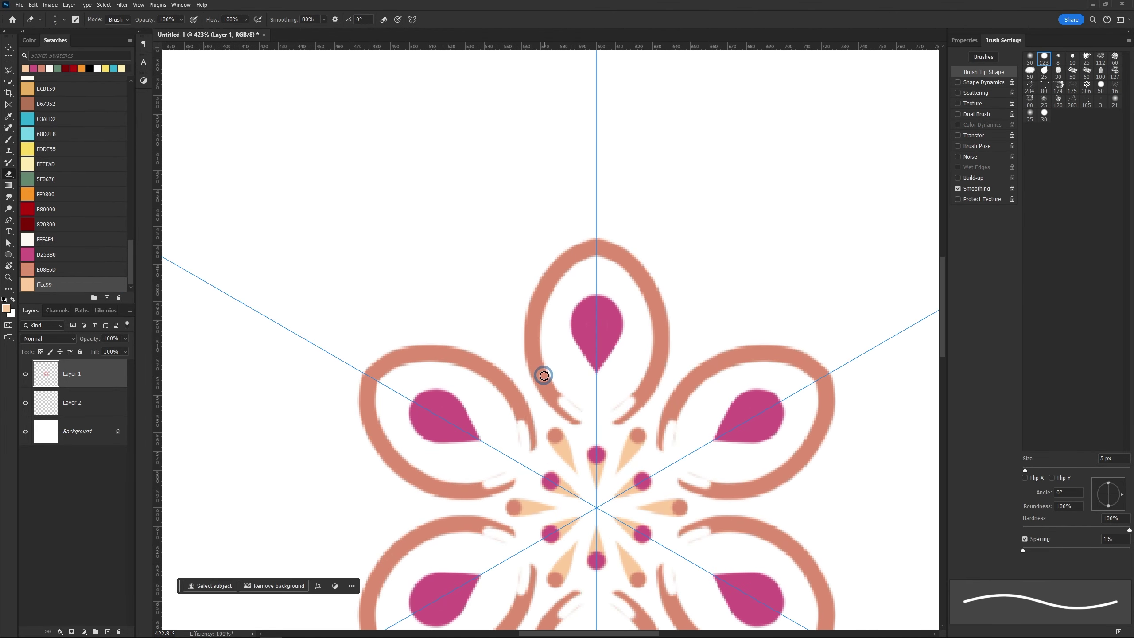
drag(565, 415, 584, 437)
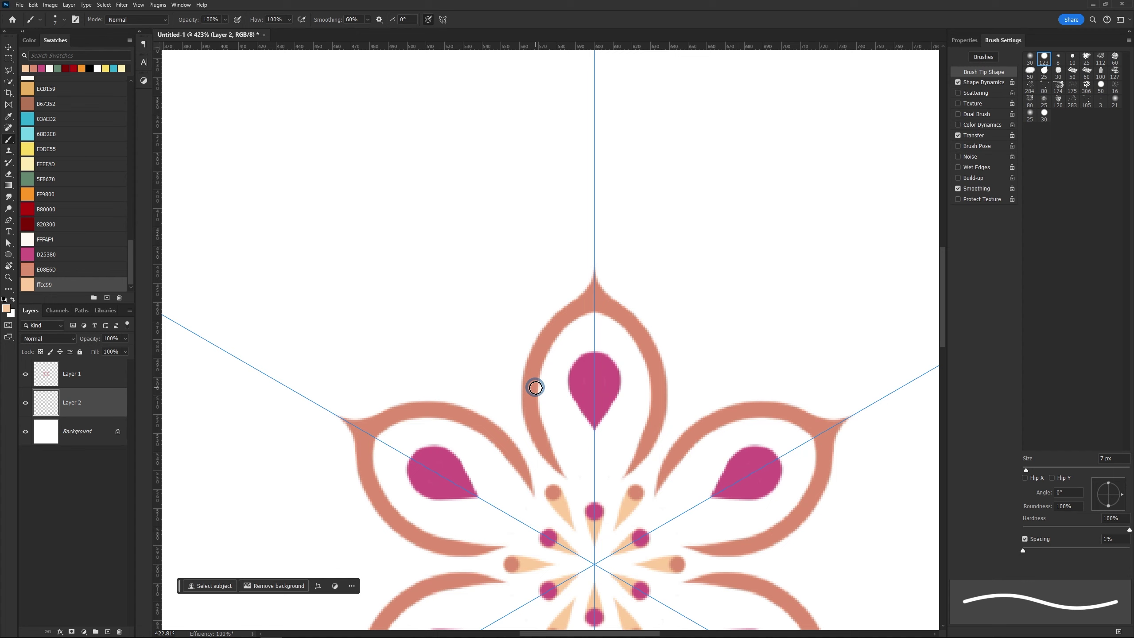
drag(592, 315, 540, 352)
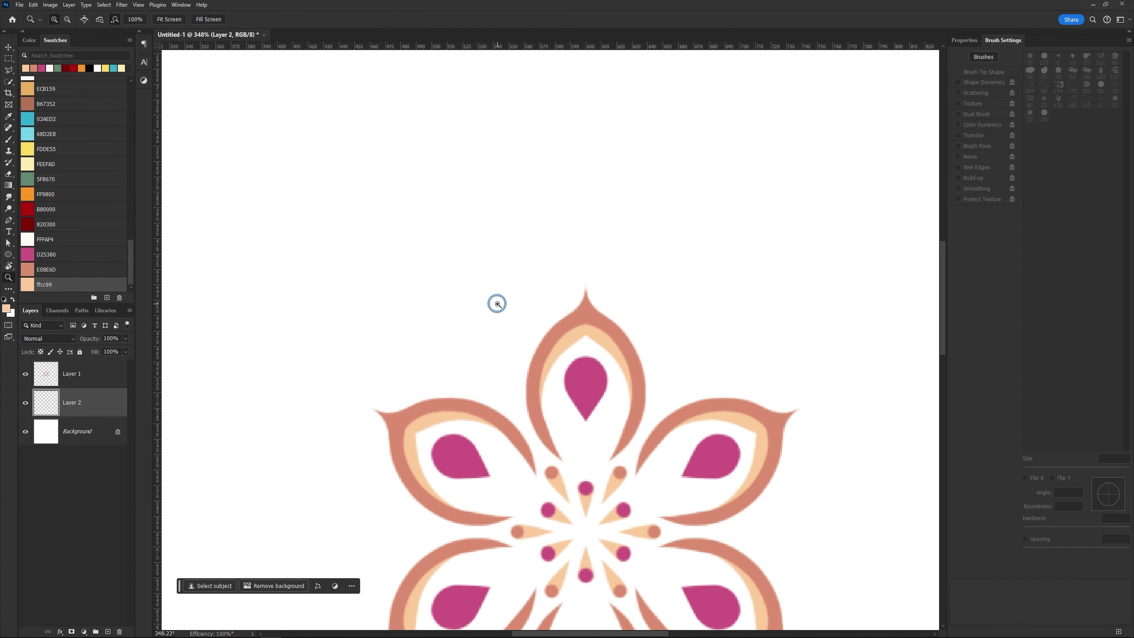
Step: Paint magenta D25380 teardrops between the petals on Layer 1, undoing the extra stem strokes
click(67, 253)
key(alt+bracketright)
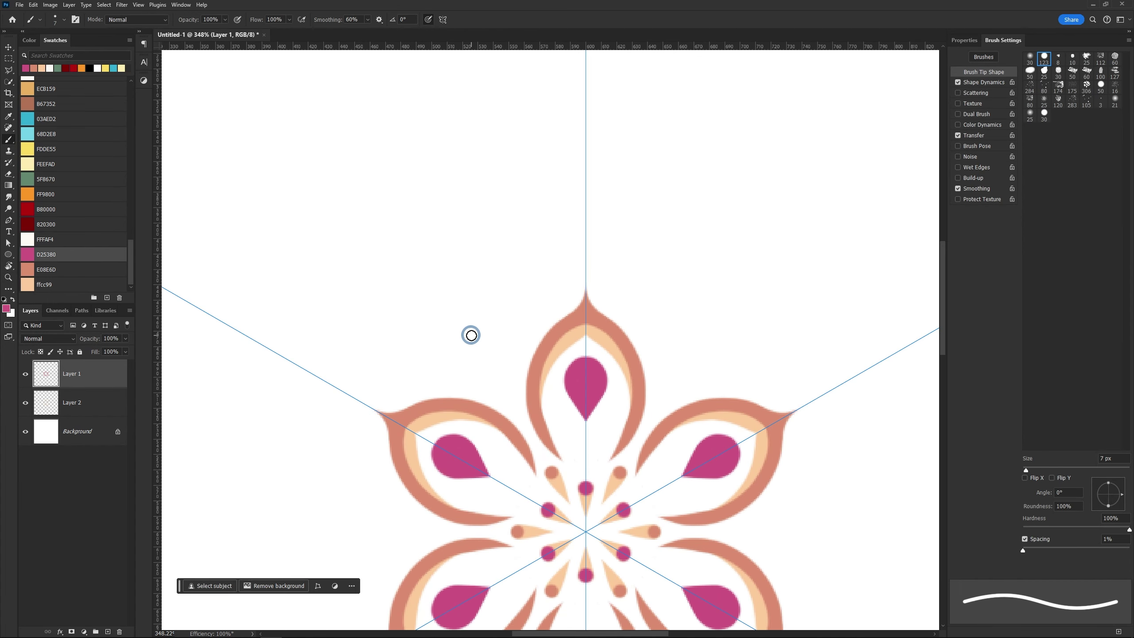
mouse_move(470, 332)
mouse_down()
mouse_move(512, 397)
mouse_move(484, 374)
mouse_up()
key(ctrl+z)
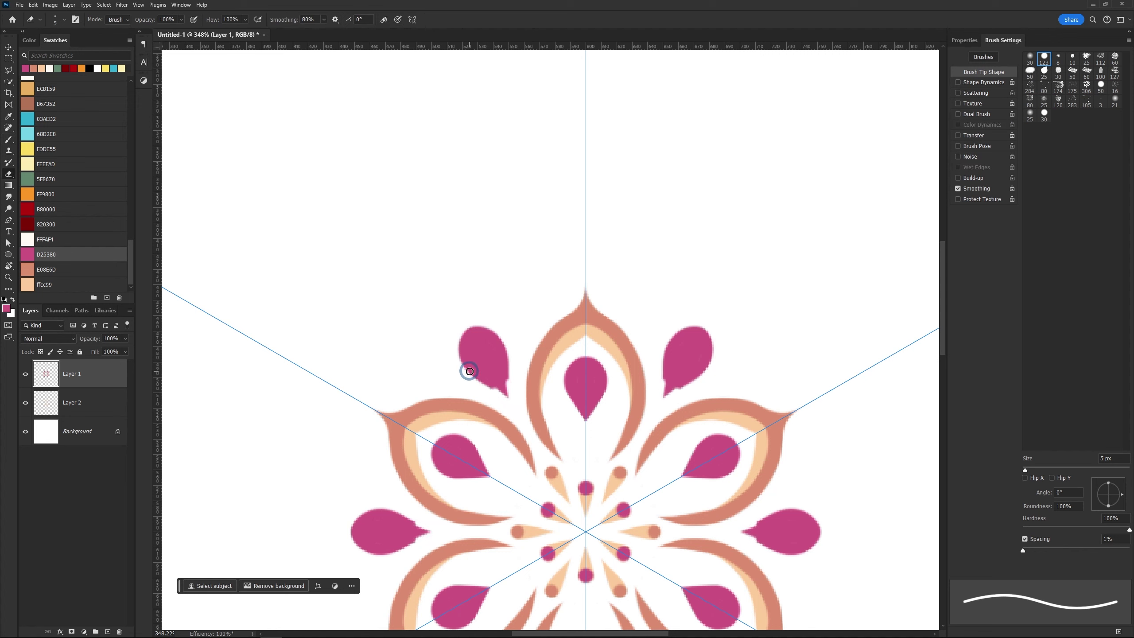
key(ctrl+z)
drag(586, 404, 589, 443)
drag(572, 374, 581, 427)
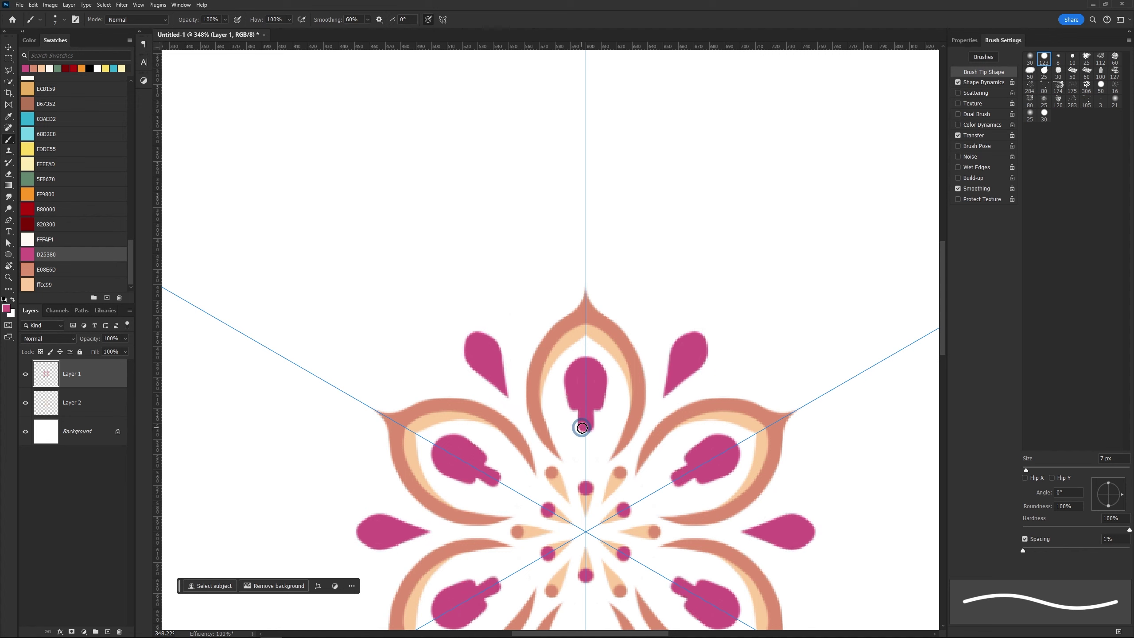
key(ctrl+z)
key(ctrl+z)
key(ctrl+z)
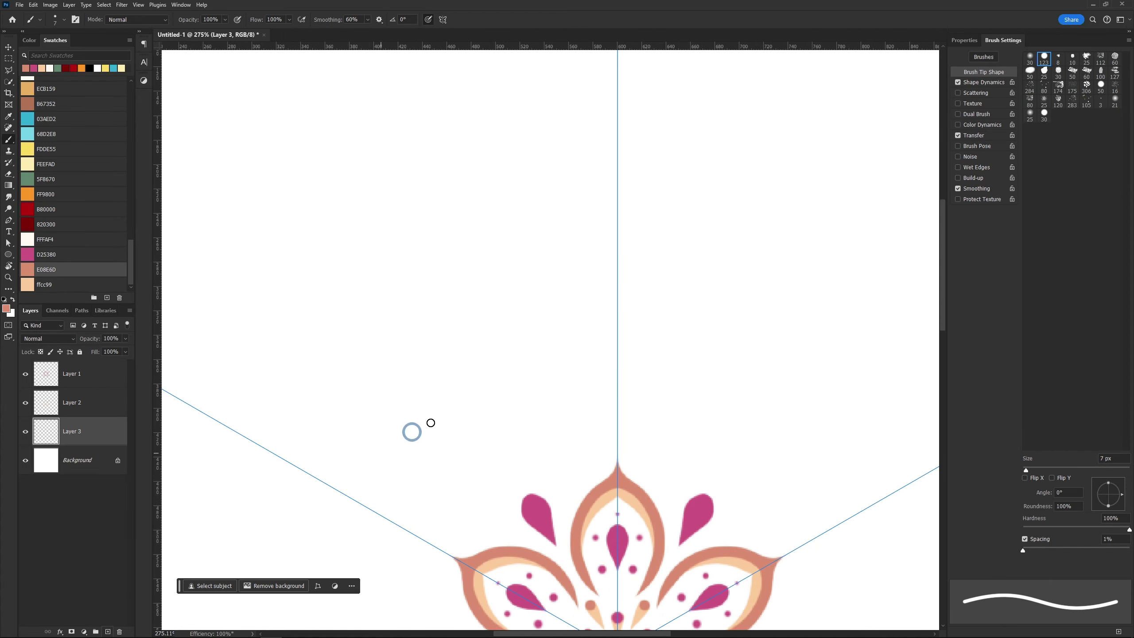
Step: Draw the outer salmon scalloped border and widen its peach band
drag(538, 227, 593, 157)
key(e)
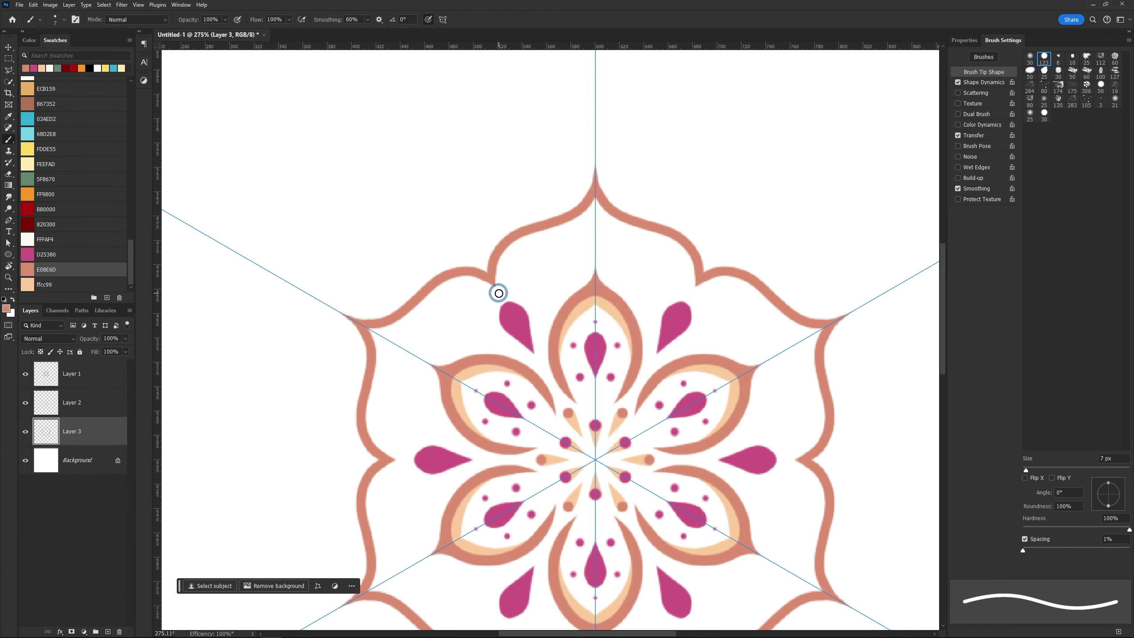
drag(599, 268, 516, 305)
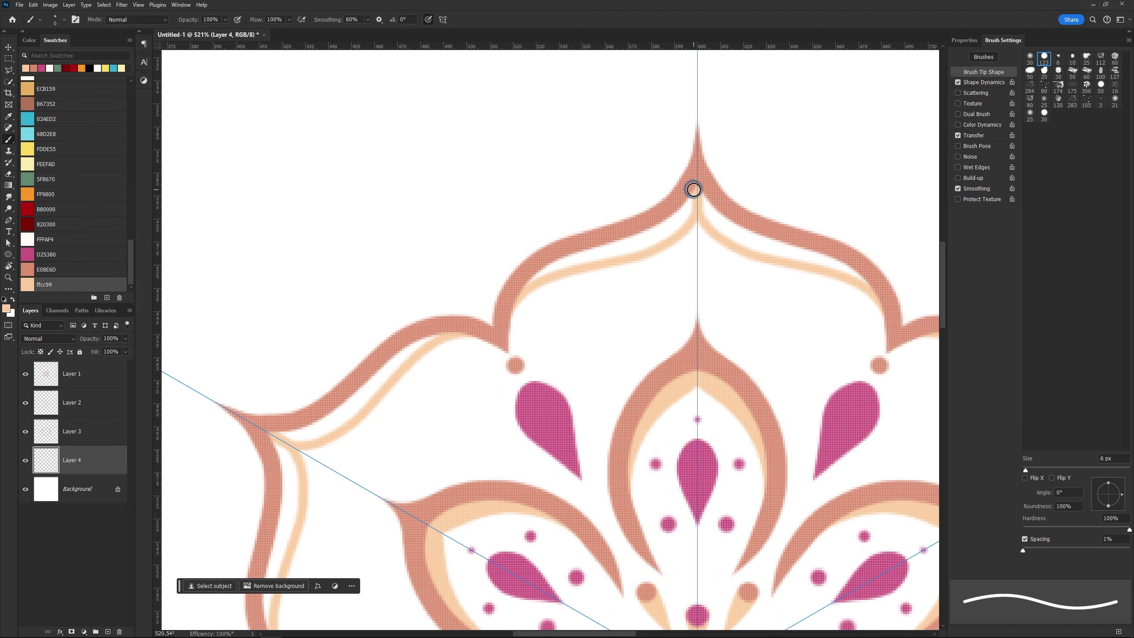
mouse_move(693, 189)
mouse_down()
mouse_move(602, 257)
mouse_move(604, 231)
mouse_up()
scroll(591, 355, down, 3)
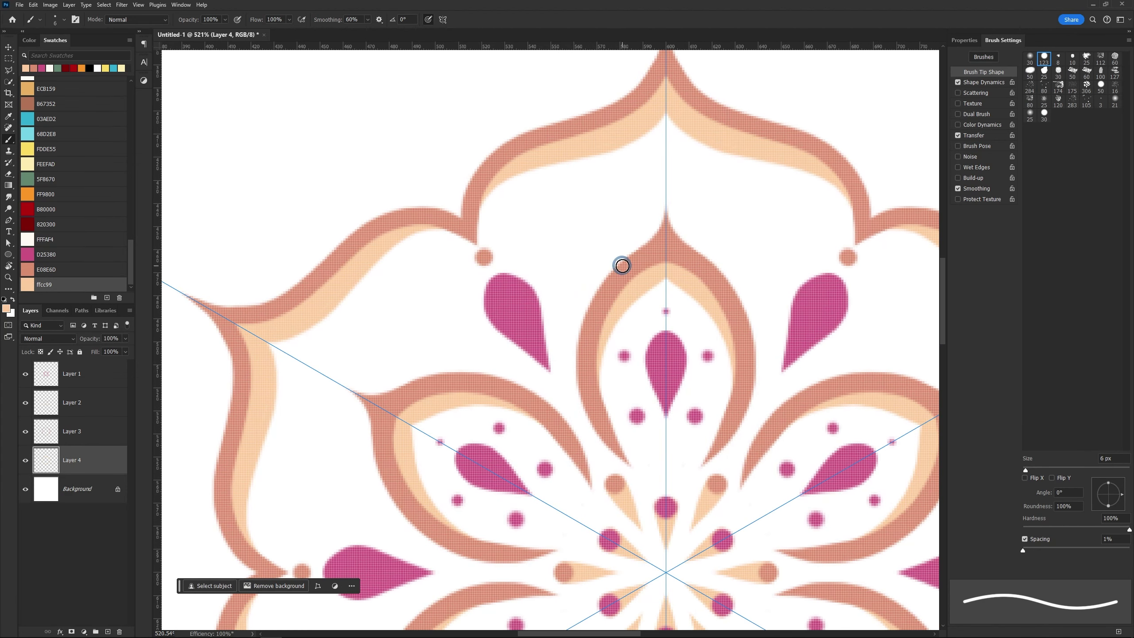
Step: Add small magenta dots inside and beside the petals on Layer 1
click(74, 251)
click(80, 373)
key(bracketright)
click(586, 394)
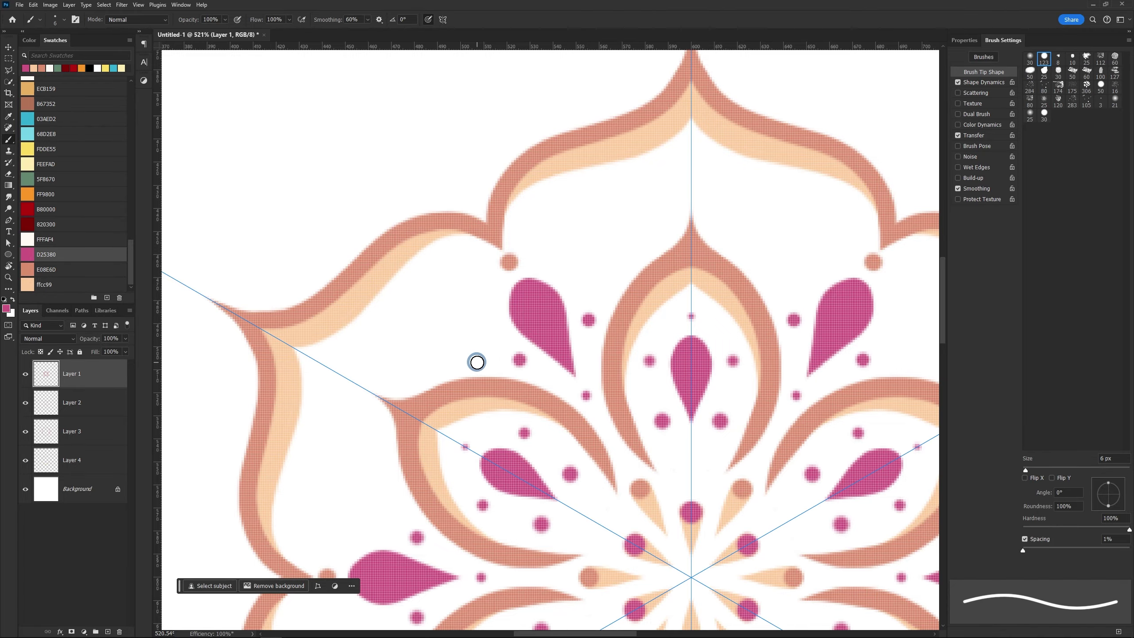
scroll(476, 362, down, 5)
scroll(372, 340, up, 5)
click(361, 365)
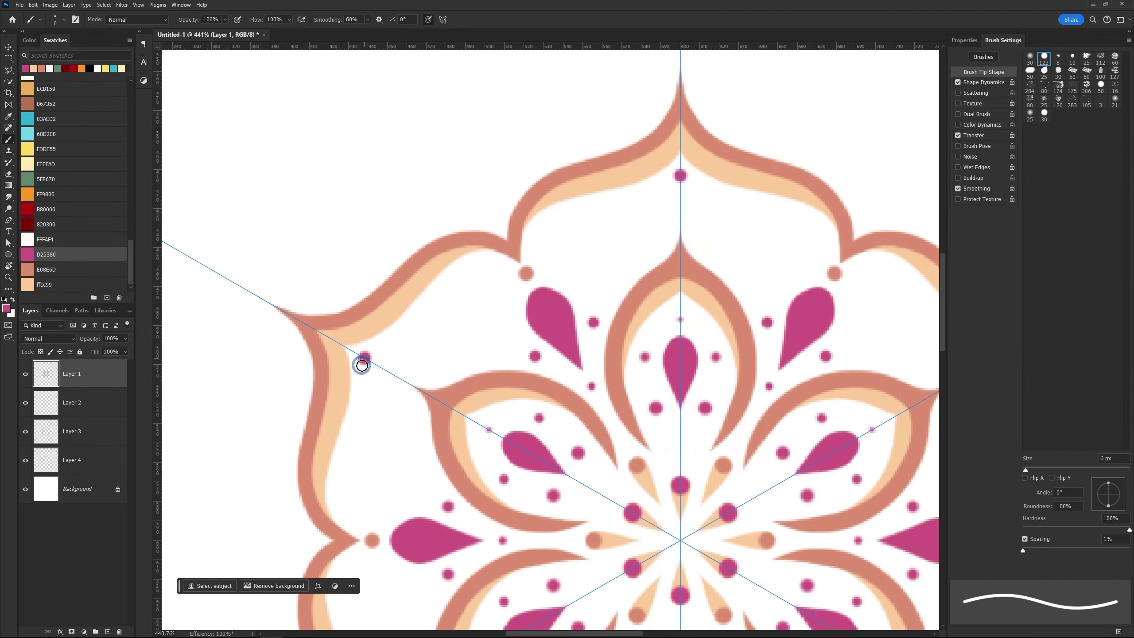
scroll(411, 347, up, 3)
Step: Erase the diagonal teardrop's extra lobe into a clean teardrop shape
key(e)
drag(435, 378, 379, 324)
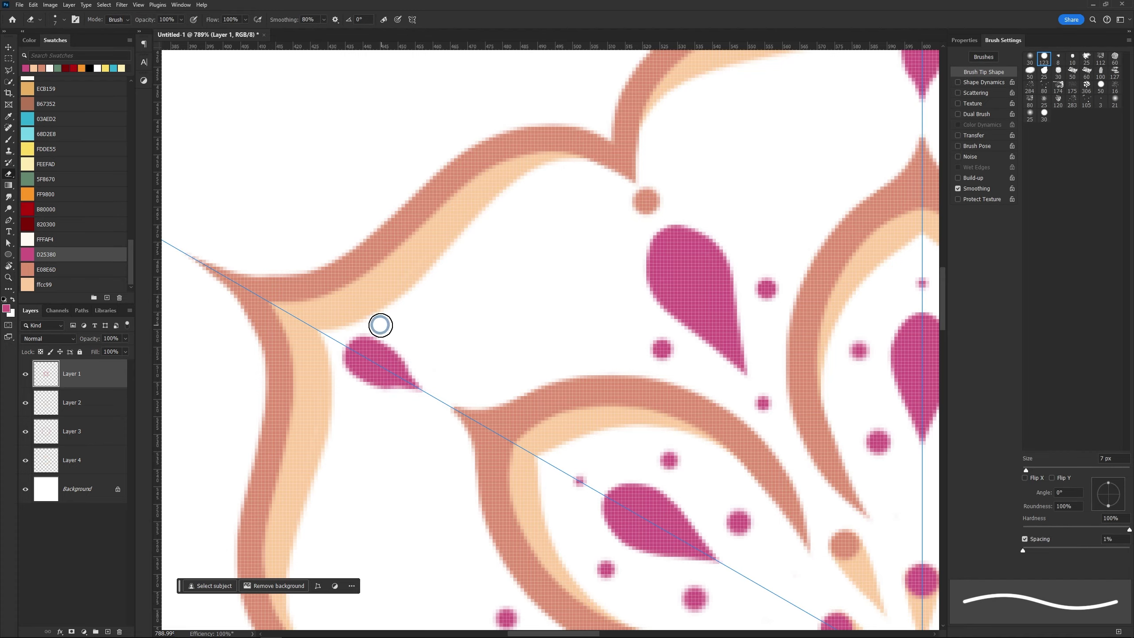
key(ctrl+z)
drag(429, 384, 346, 309)
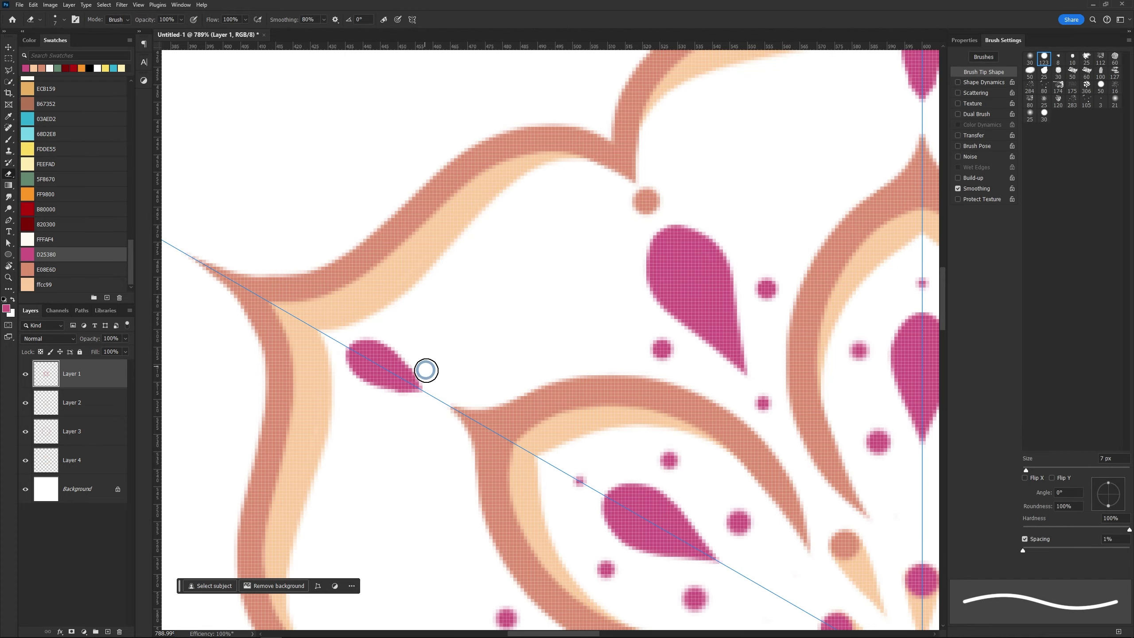
key(b)
scroll(417, 424, up, 1)
scroll(433, 443, down, 5)
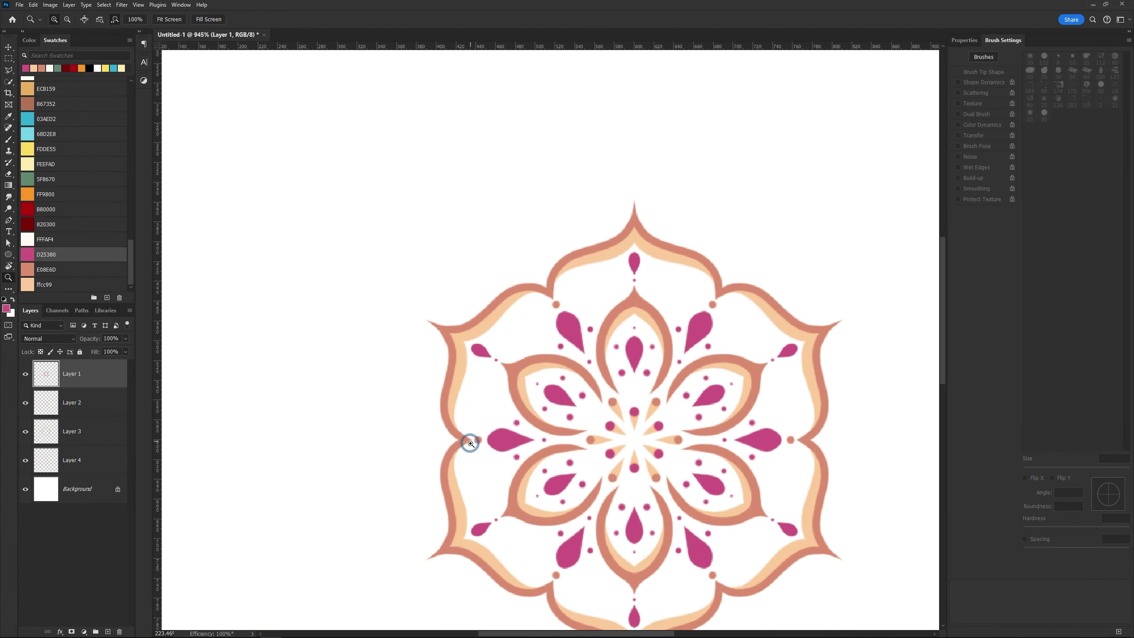
scroll(471, 443, down, 1)
scroll(536, 341, up, 2)
scroll(421, 303, up, 1)
Step: On a new layer above Background, paint a magenta teardrop outside the outer arc and slim it
click(90, 489)
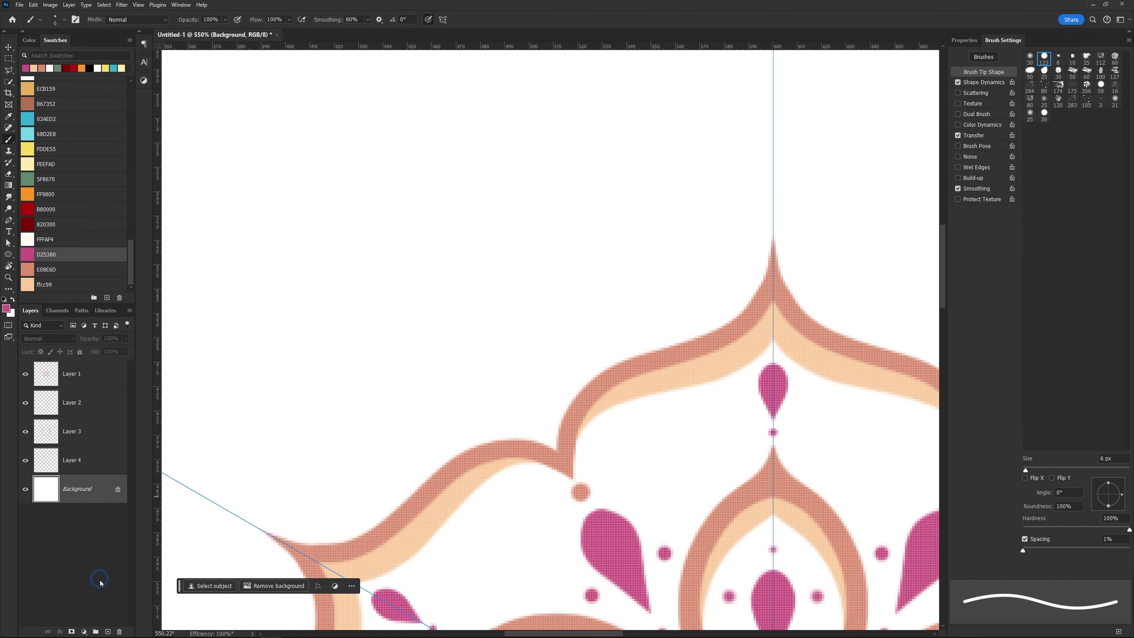
click(108, 631)
mouse_move(531, 393)
mouse_down()
mouse_move(511, 245)
mouse_move(411, 249)
mouse_move(516, 372)
mouse_move(438, 241)
mouse_up()
drag(459, 280, 492, 339)
key(e)
mouse_move(477, 197)
mouse_down()
mouse_move(456, 362)
mouse_move(485, 388)
mouse_up()
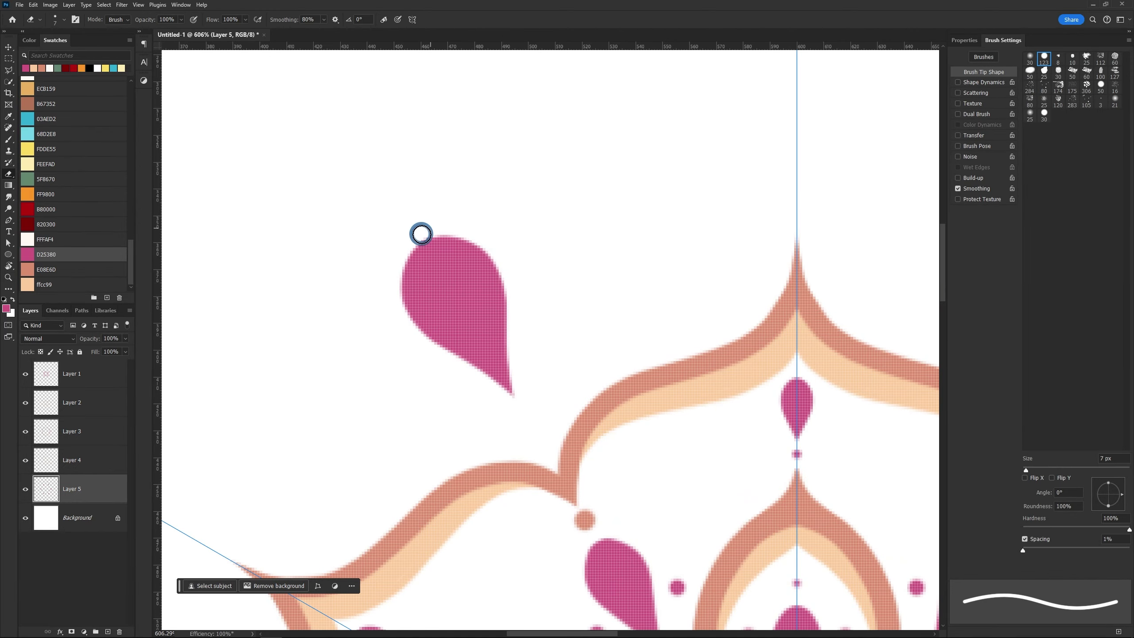
drag(420, 233, 526, 405)
Step: Paint two more magenta teardrops beside the first to form a three-teardrop cluster
key(z)
mouse_move(468, 187)
mouse_down()
mouse_move(421, 211)
mouse_move(491, 214)
mouse_up()
key(b)
mouse_move(615, 270)
mouse_down()
mouse_move(572, 428)
mouse_move(653, 336)
mouse_move(672, 261)
mouse_move(567, 425)
mouse_move(671, 353)
mouse_up()
key(e)
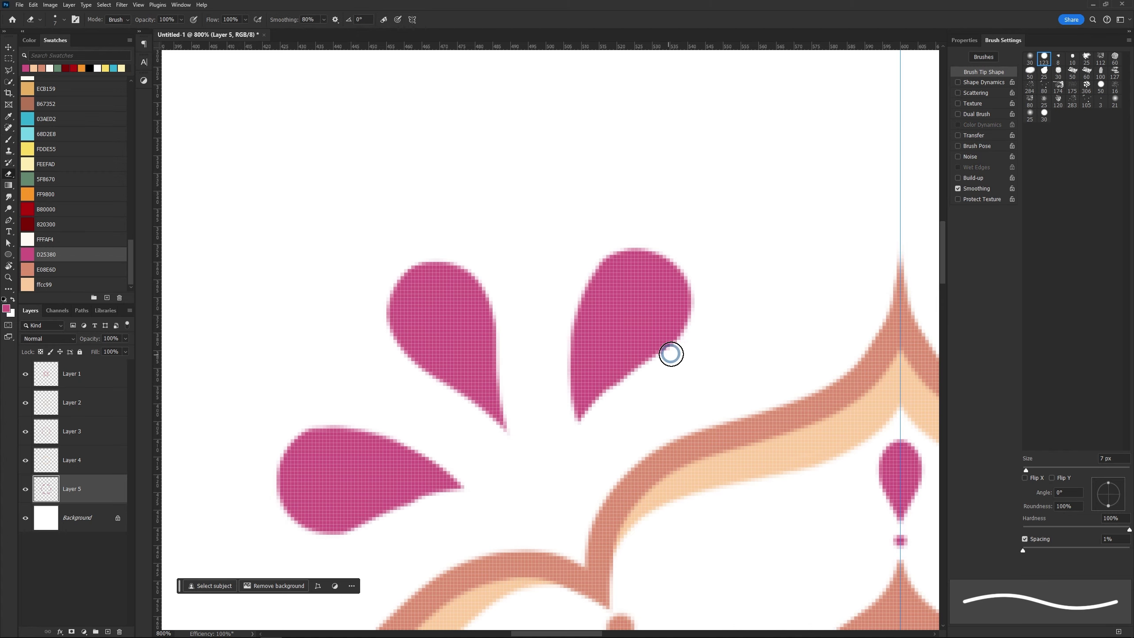
key(z)
click(731, 235)
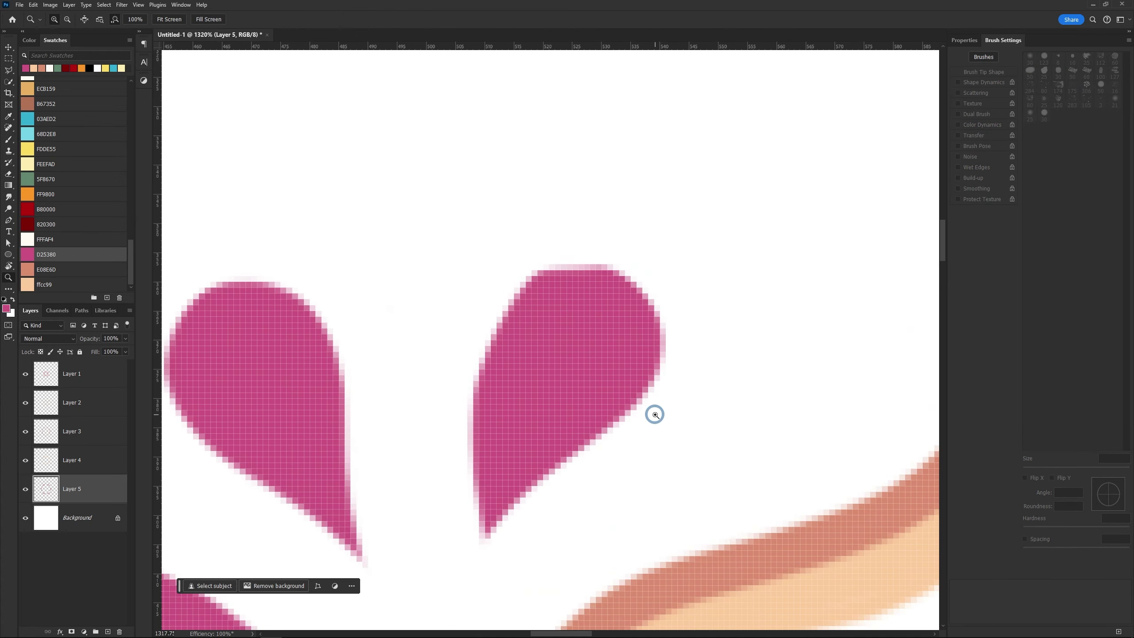
Step: Refine the middle teardrop and shrink the brush to 3 px for small dots
scroll(655, 414, down, 3)
key(e)
scroll(549, 299, down, 5)
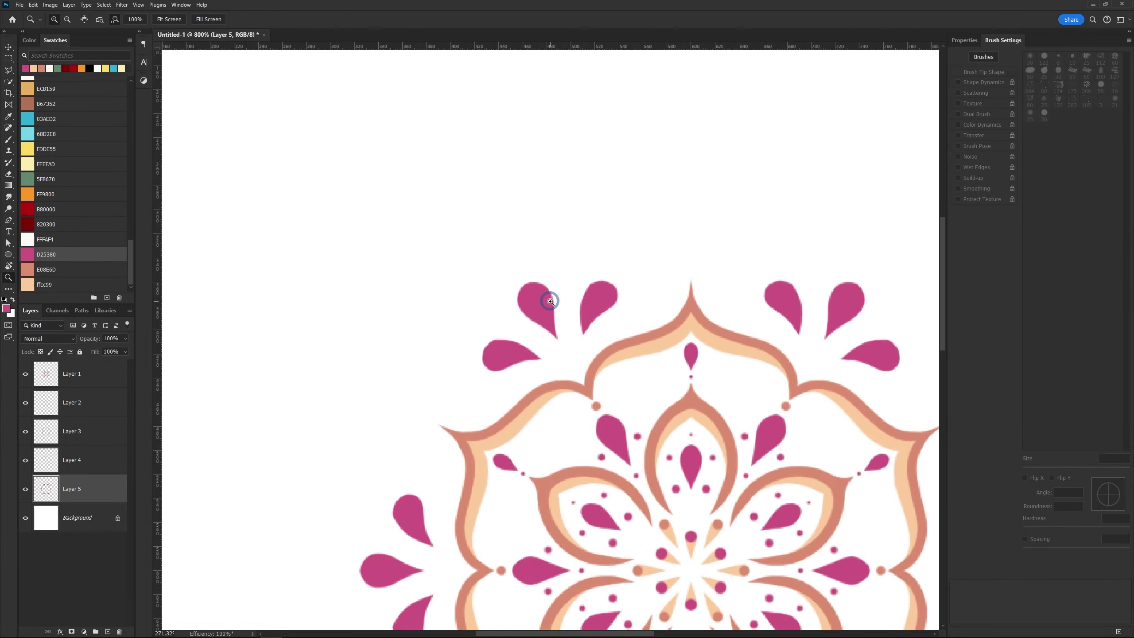
scroll(642, 325, up, 5)
key(b)
scroll(571, 381, down, 4)
scroll(579, 385, up, 2)
key(bracketleft)
key(bracketleft)
key(bracketleft)
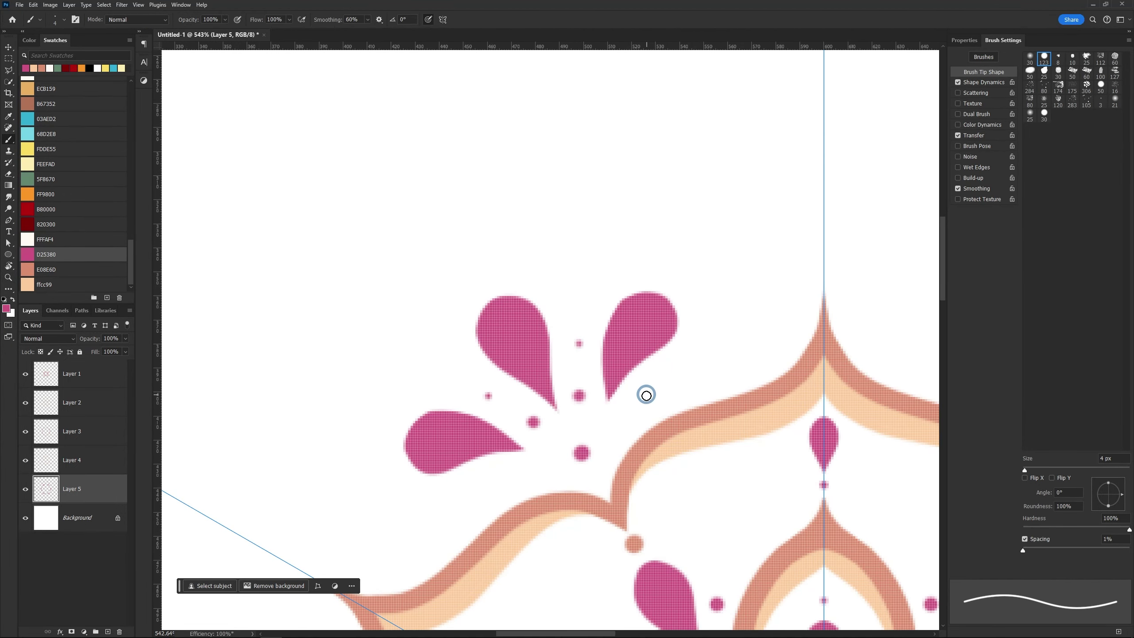
scroll(646, 395, down, 2)
Step: On a new layer, paint 7 px salmon E08E6D outer petal outlines around the magenta clusters
click(75, 517)
click(108, 631)
click(46, 269)
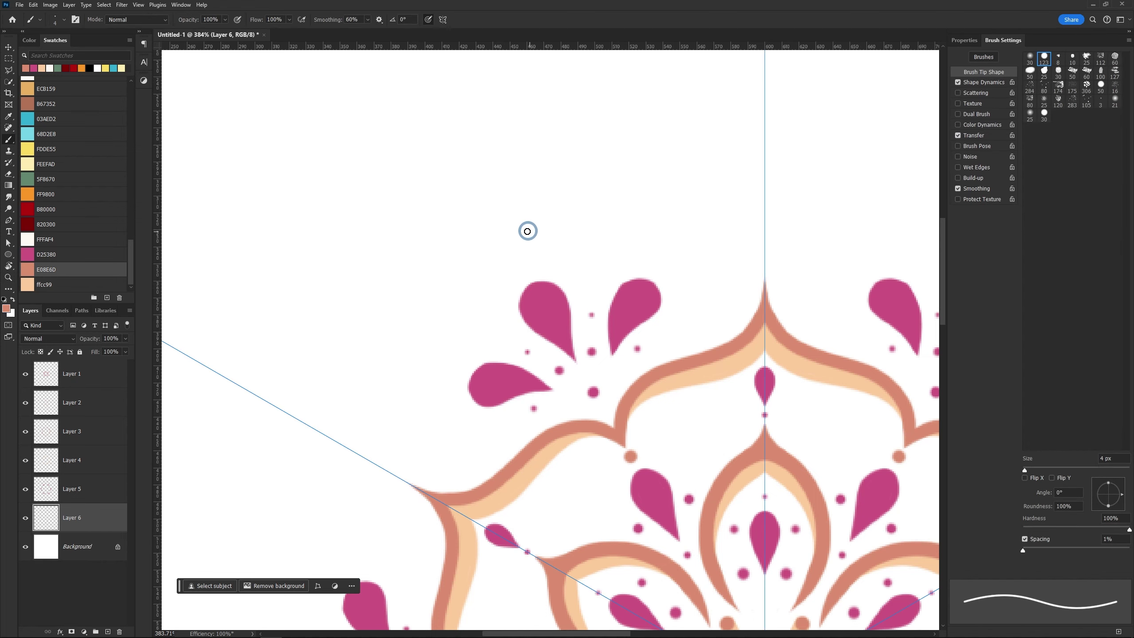
key(bracketright)
key(bracketright)
key(bracketright)
drag(476, 469, 420, 183)
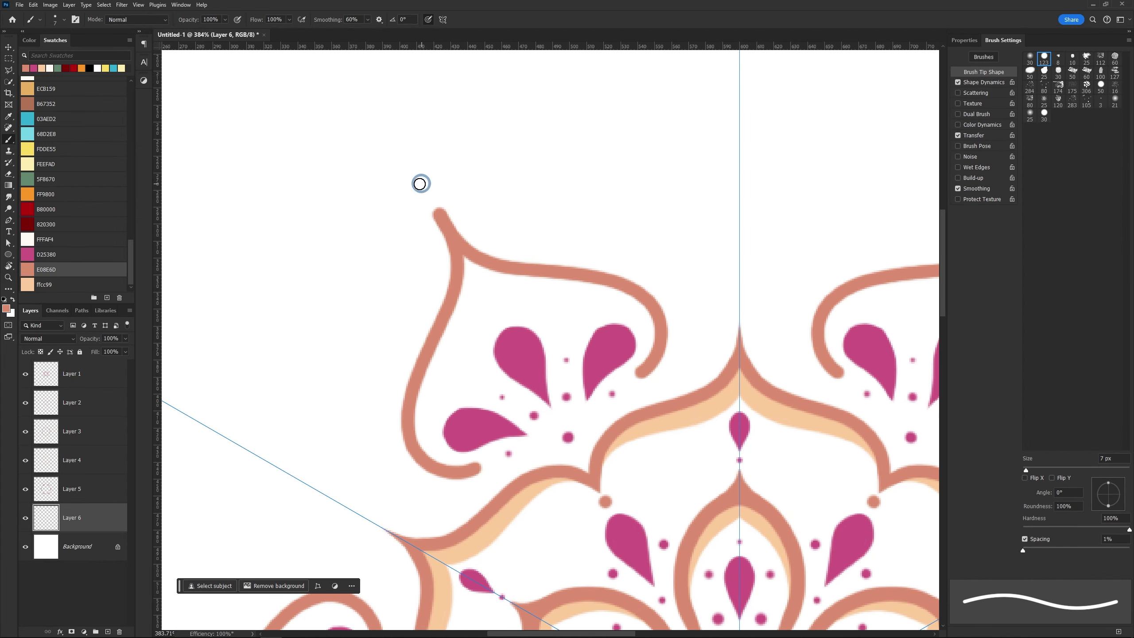
key(e)
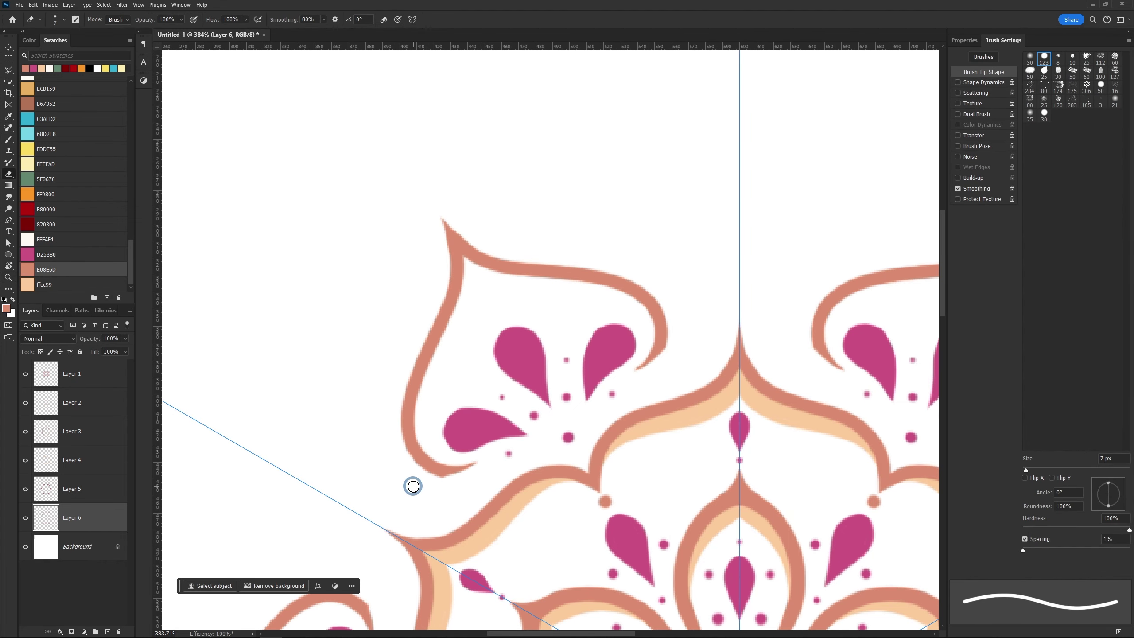
mouse_move(405, 429)
mouse_down()
mouse_move(199, 418)
mouse_move(336, 273)
mouse_up()
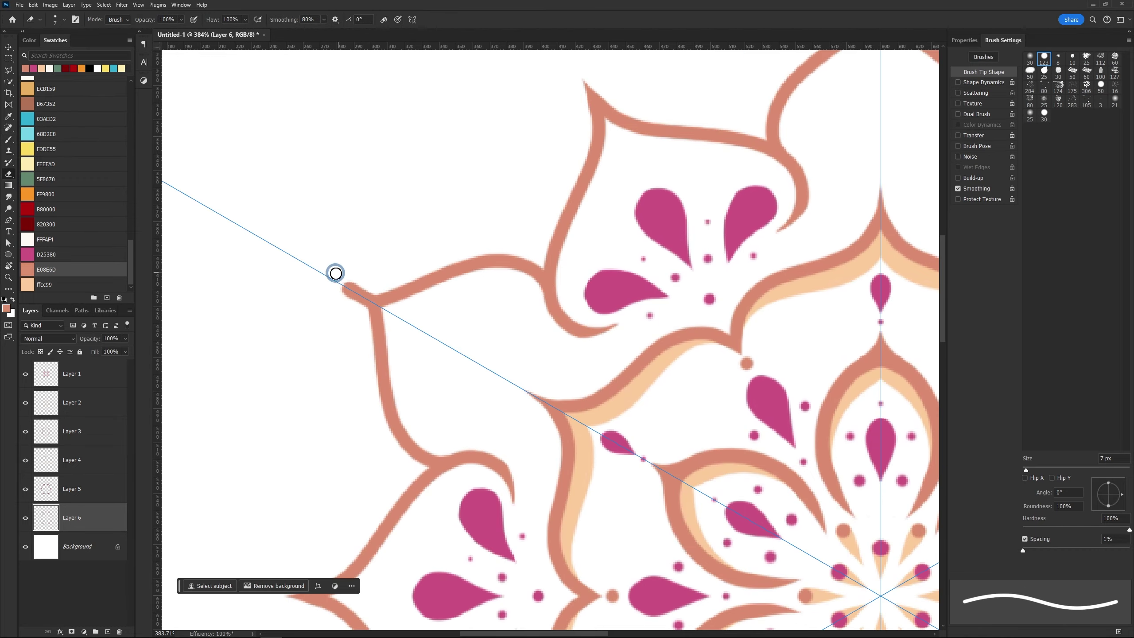
Step: Paint a magenta D25380 teardrop inside each outer petal
key(ctrl+0)
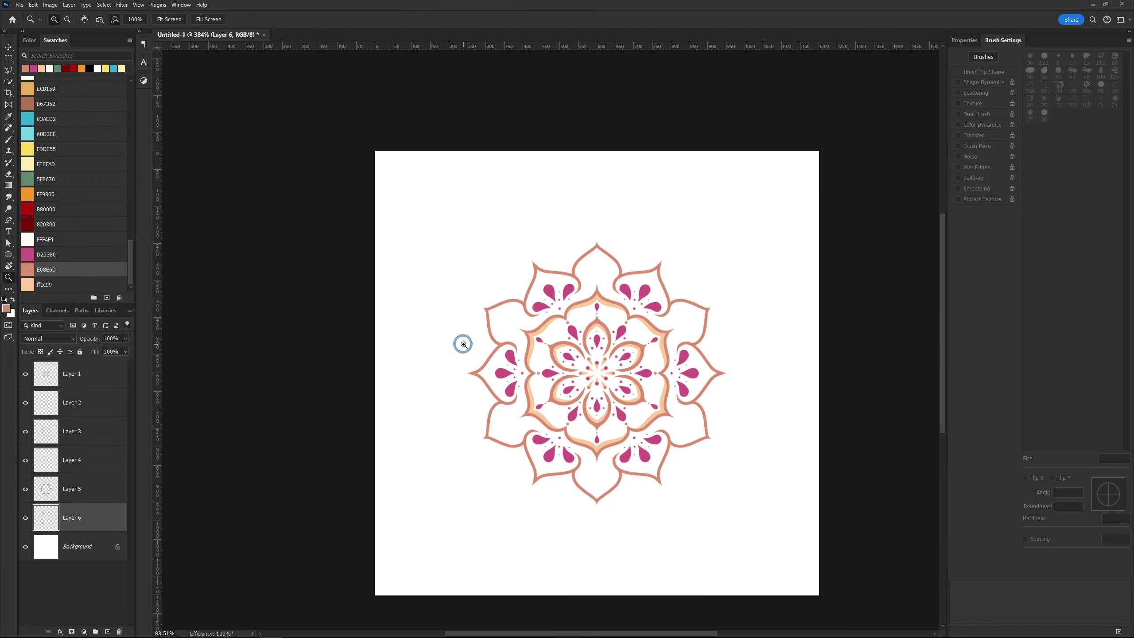
scroll(514, 322, up, 5)
key(b)
mouse_move(513, 371)
mouse_down()
mouse_move(512, 300)
mouse_move(507, 323)
mouse_up()
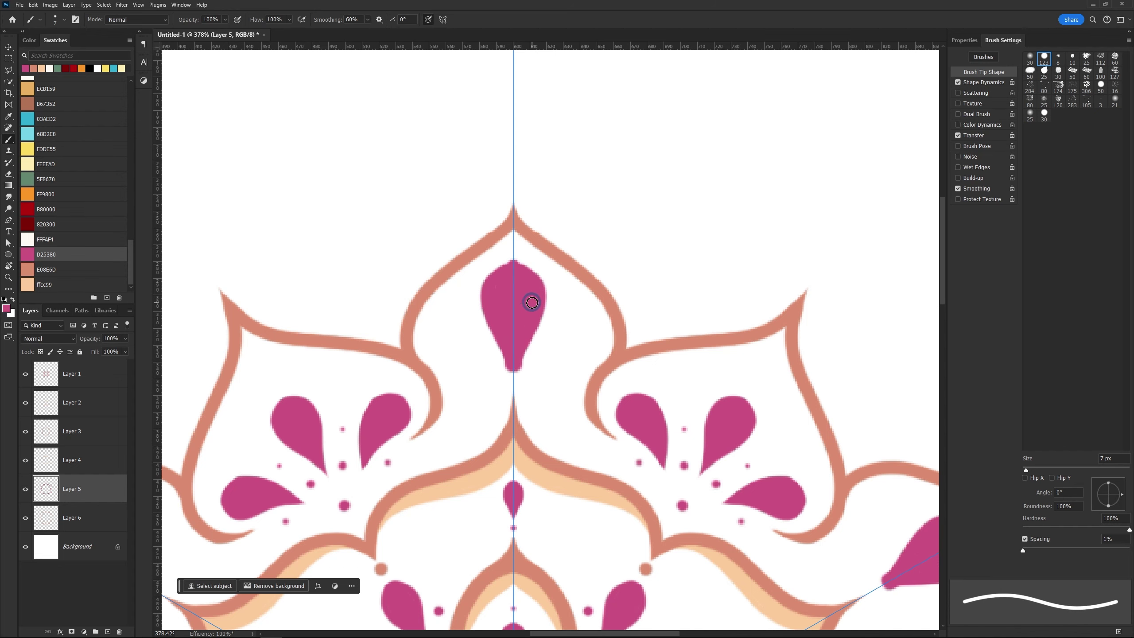
Step: Erase the outer magenta teardrop's lower end into a sharp point
key(e)
drag(512, 379, 477, 302)
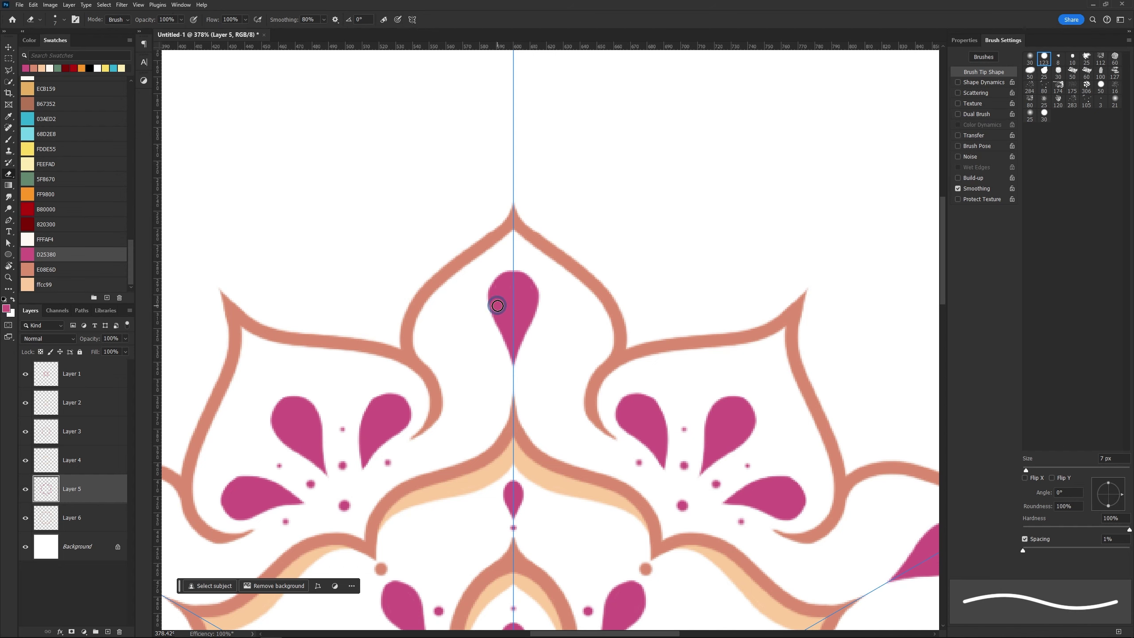
key(b)
scroll(493, 358, up, 5)
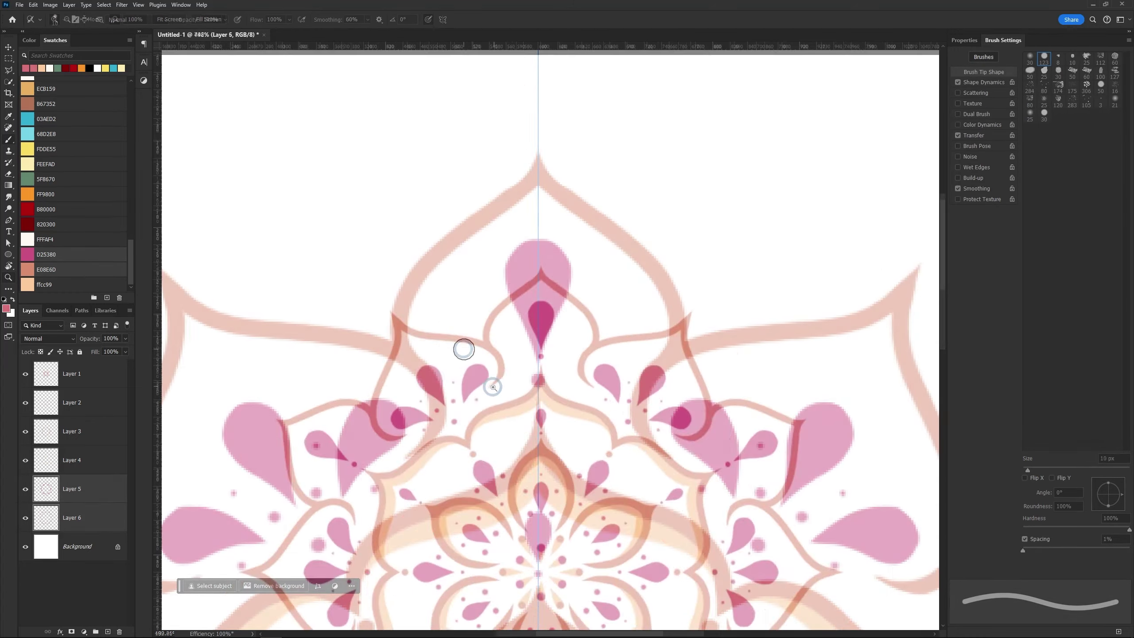
Step: Paint mirrored crescents beside the teardrop, taper their ends, and recolour them peach ffcc99
mouse_move(450, 336)
mouse_down()
mouse_move(488, 400)
mouse_move(451, 460)
mouse_up()
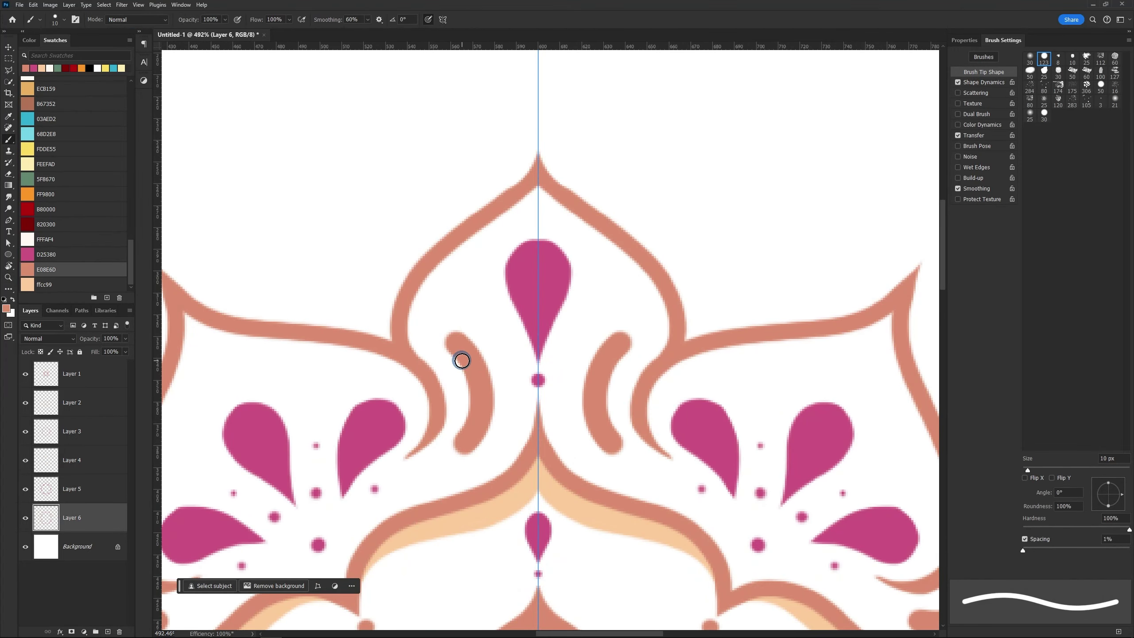
key(e)
drag(450, 336, 464, 365)
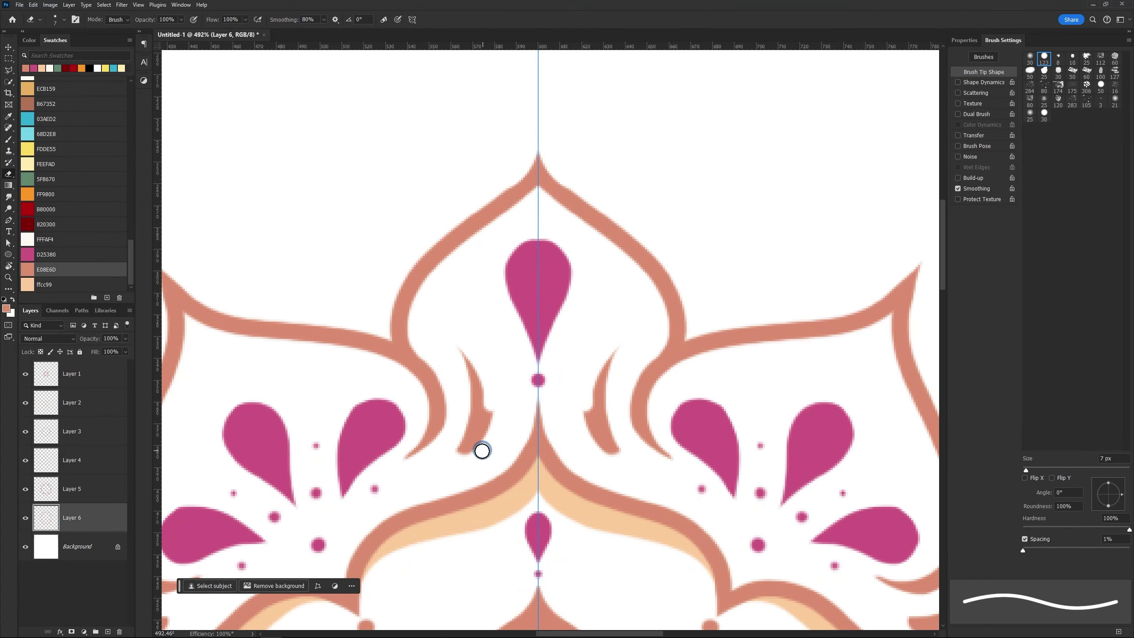
drag(481, 450, 473, 455)
scroll(471, 456, down, 2)
key(z)
click(45, 284)
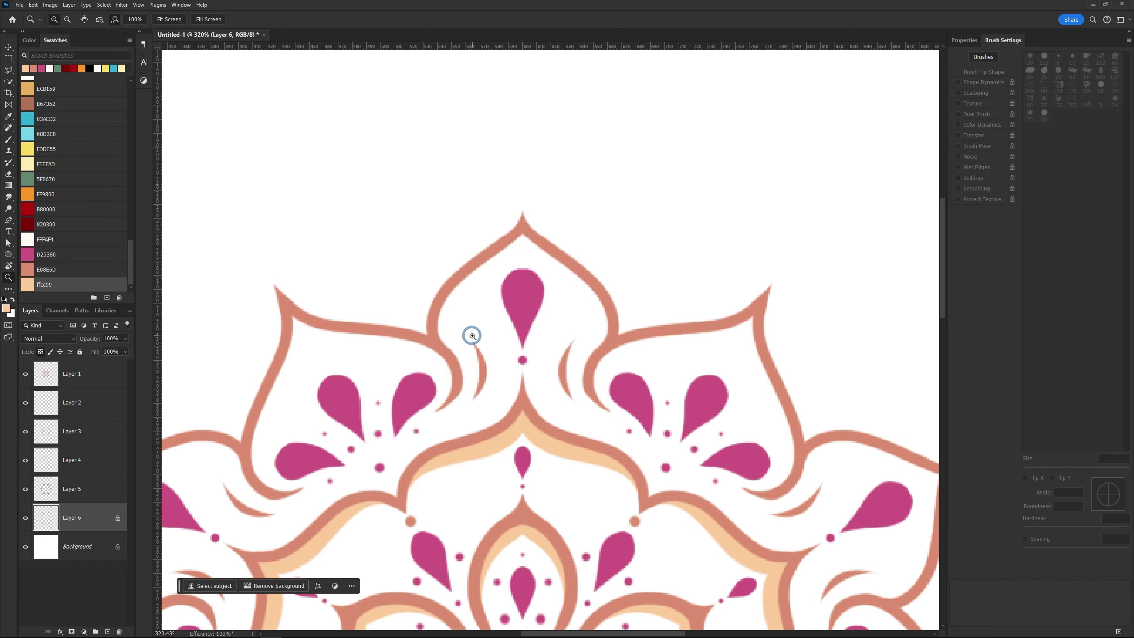
key(b)
drag(480, 360, 476, 422)
Step: On a new layer, paint a 9 px peach ffcc99 band inside the outer arcs, filling the upper-left gap
click(107, 631)
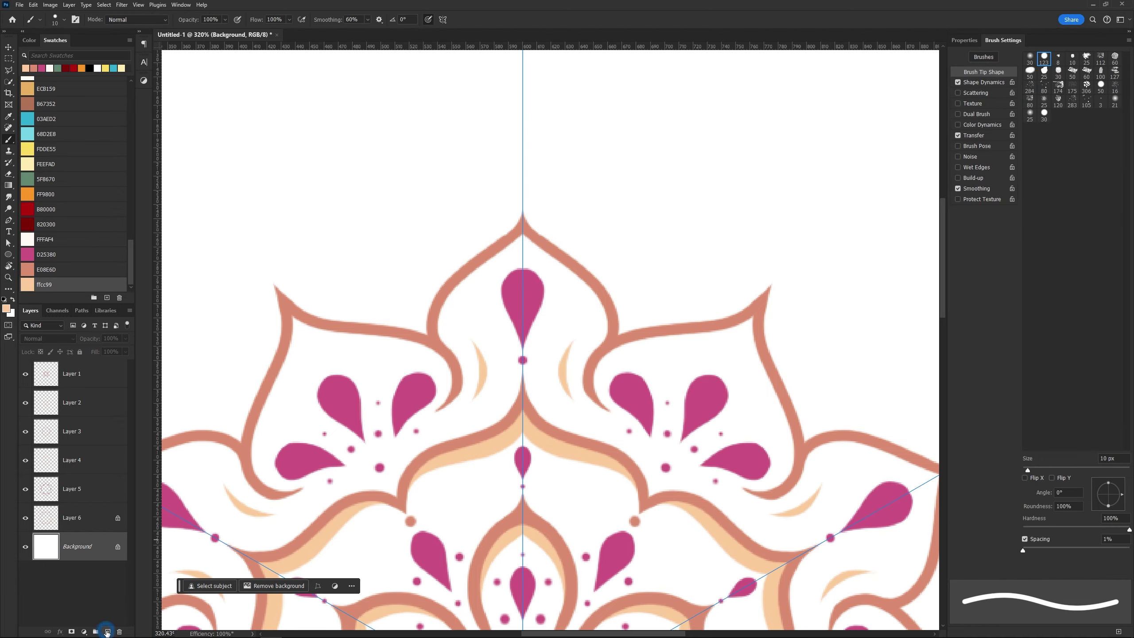
key(bracketleft)
scroll(504, 253, up, 3)
mouse_move(533, 221)
mouse_down()
mouse_move(376, 369)
mouse_move(356, 451)
mouse_up()
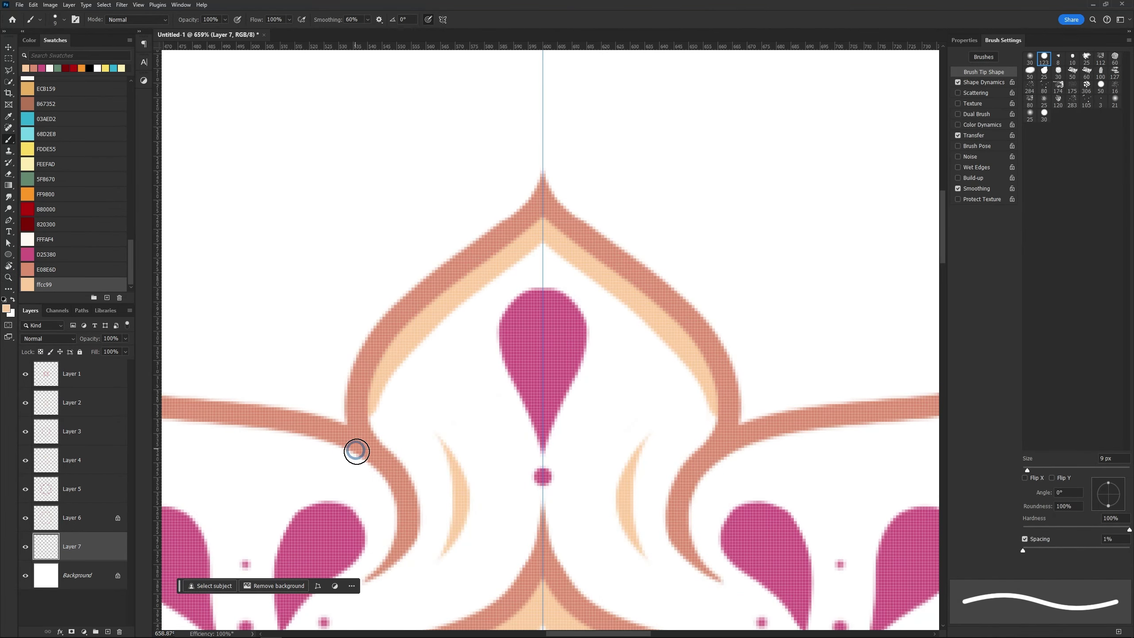
key(e)
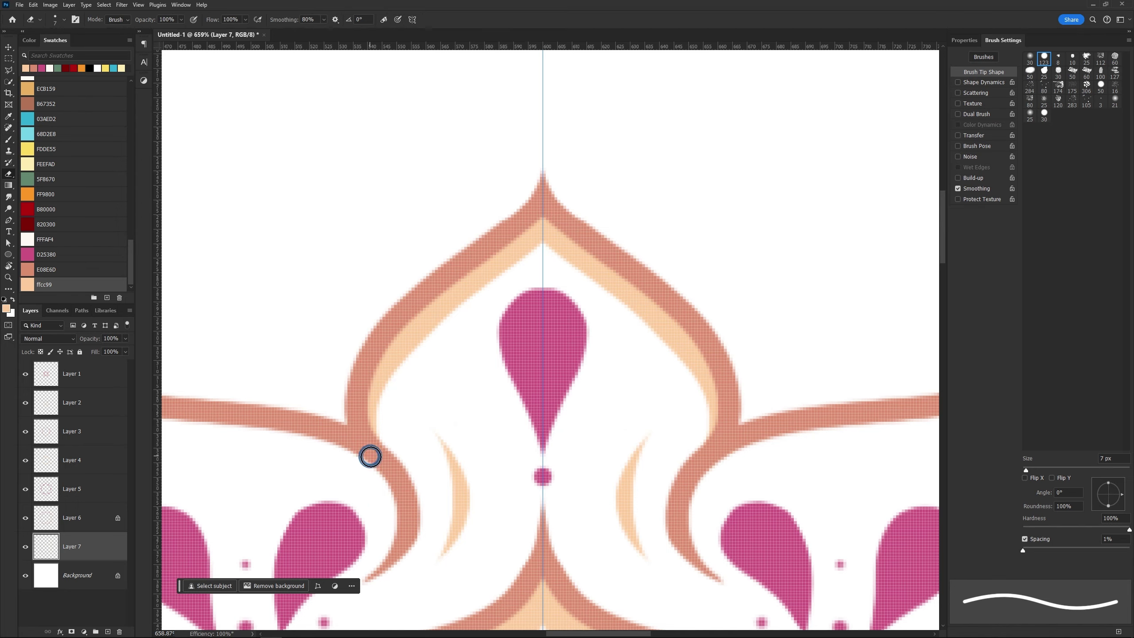
key(b)
scroll(370, 456, down, 3)
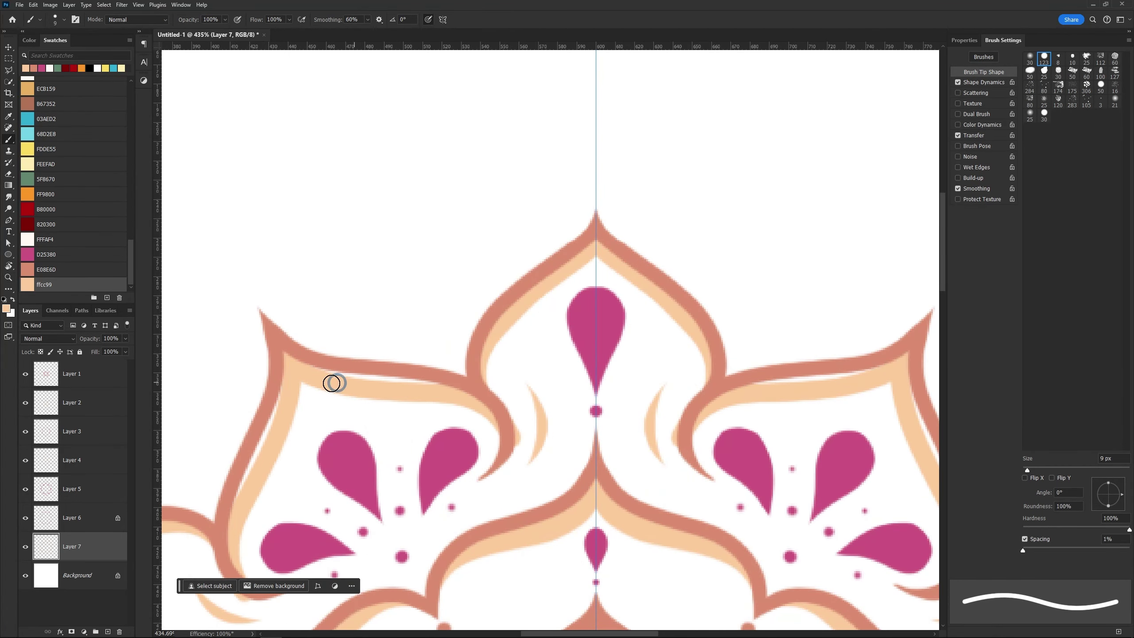
mouse_move(332, 383)
mouse_down()
mouse_move(434, 384)
mouse_move(369, 380)
mouse_up()
key(e)
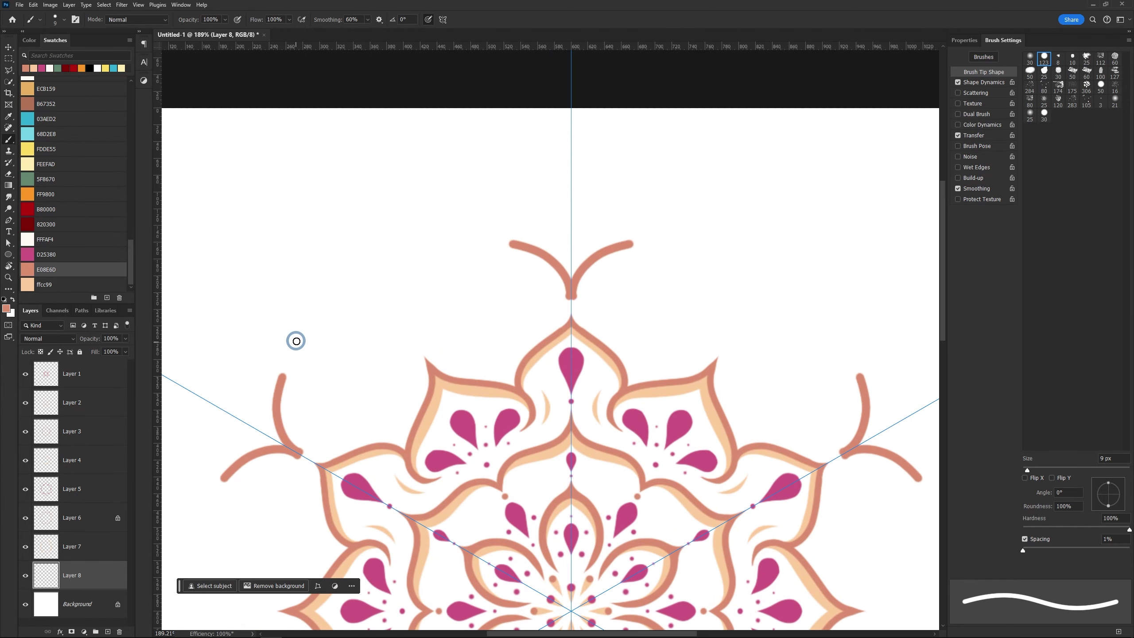
Step: Paint the large salmon E08E6D outer petal outline, then add Layer 9 and reposition it in the stack
mouse_move(291, 336)
mouse_down()
mouse_move(351, 238)
mouse_move(298, 334)
mouse_move(274, 448)
mouse_up()
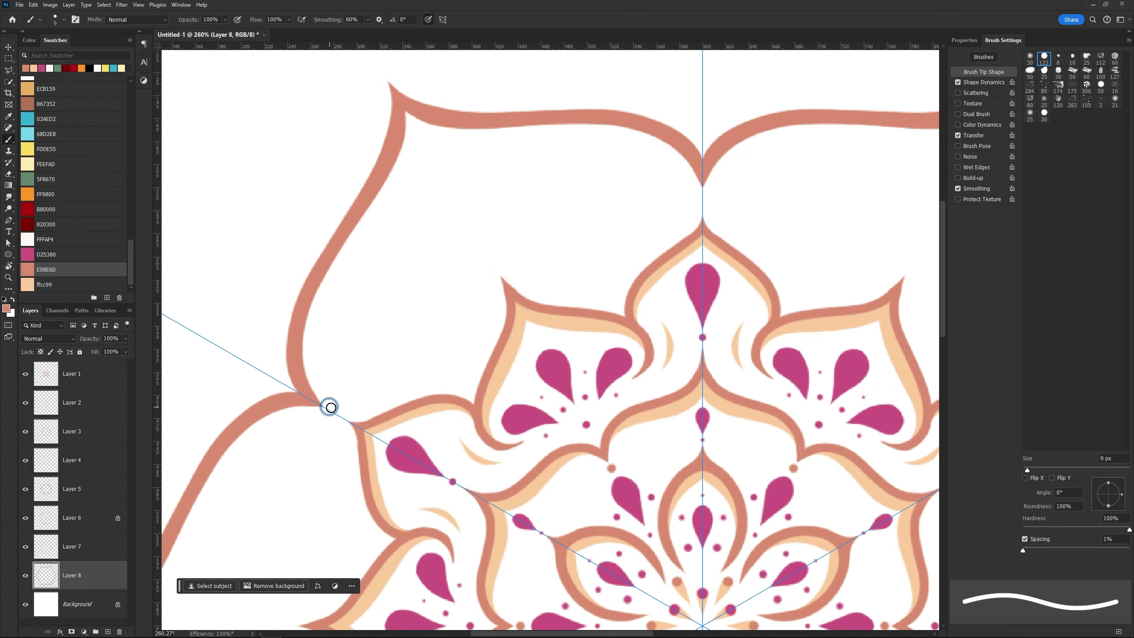
key(ctrl+shift+alt+n)
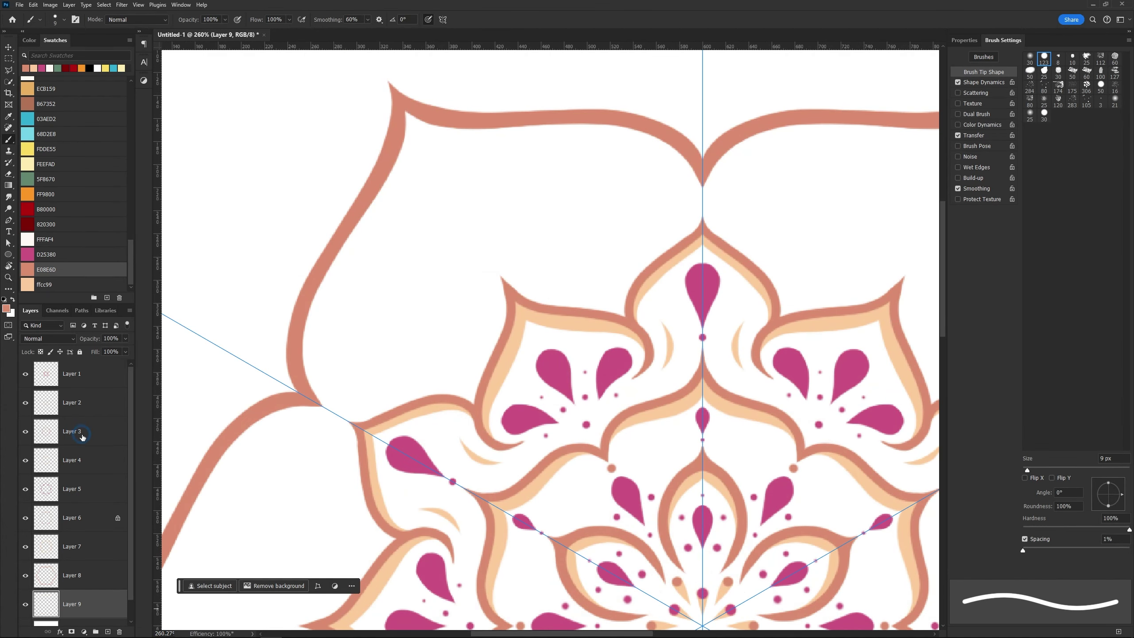
key(v)
drag(82, 603, 83, 510)
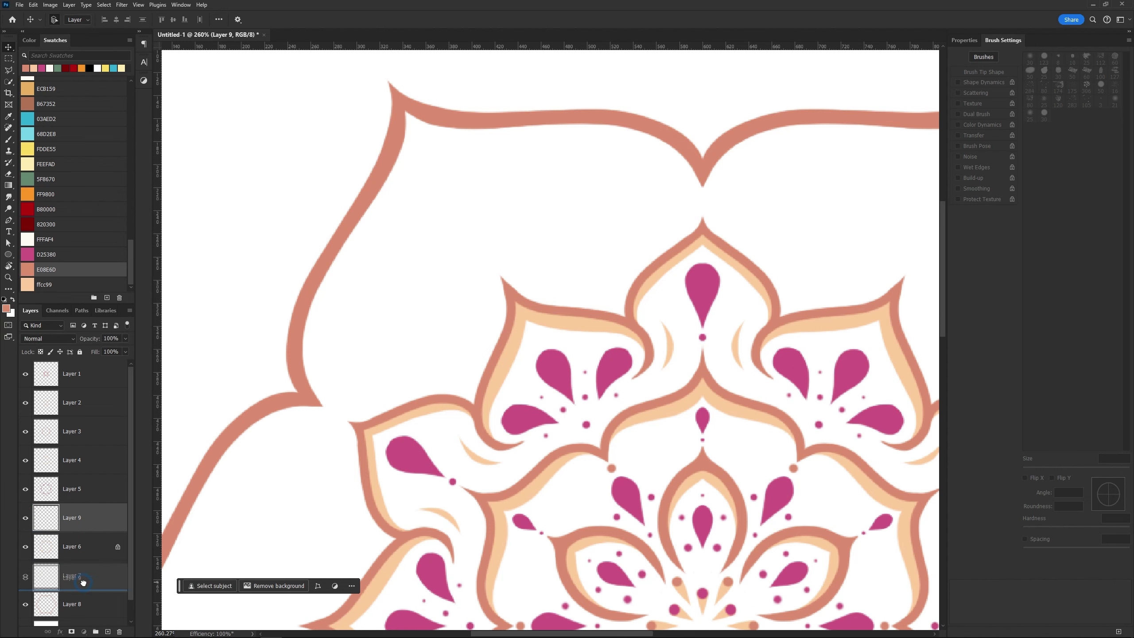
Step: Move Layer 9 below Layer 8 and paint a magenta teardrop inside the outer petal
drag(82, 582, 82, 618)
key(b)
click(47, 254)
mouse_move(417, 185)
mouse_down()
mouse_move(478, 169)
mouse_move(484, 258)
mouse_up()
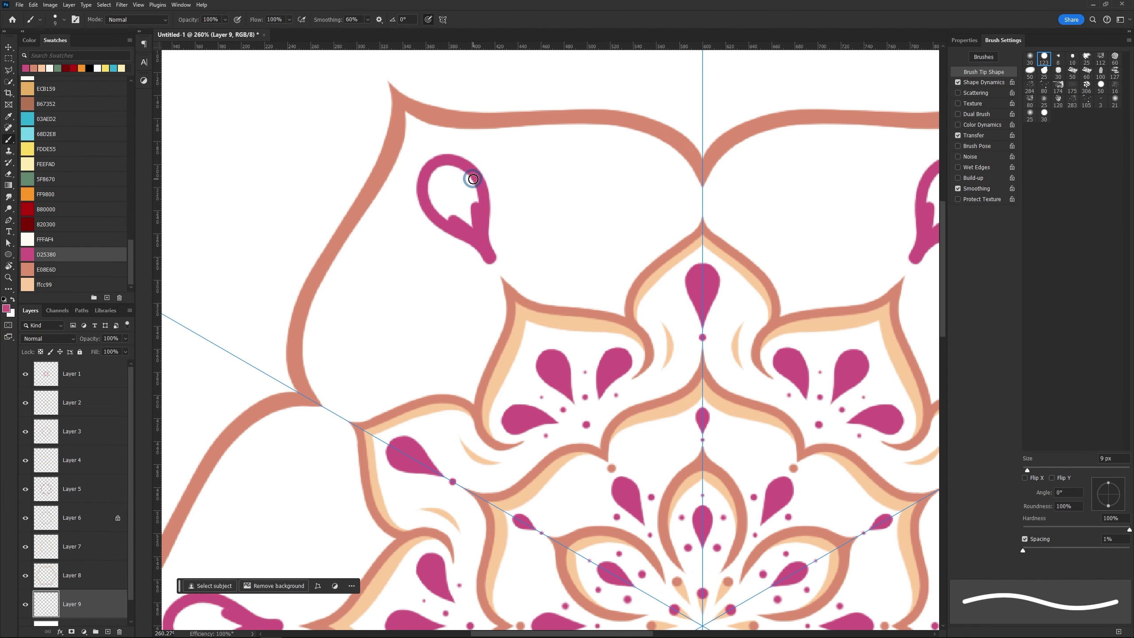
drag(473, 179, 422, 192)
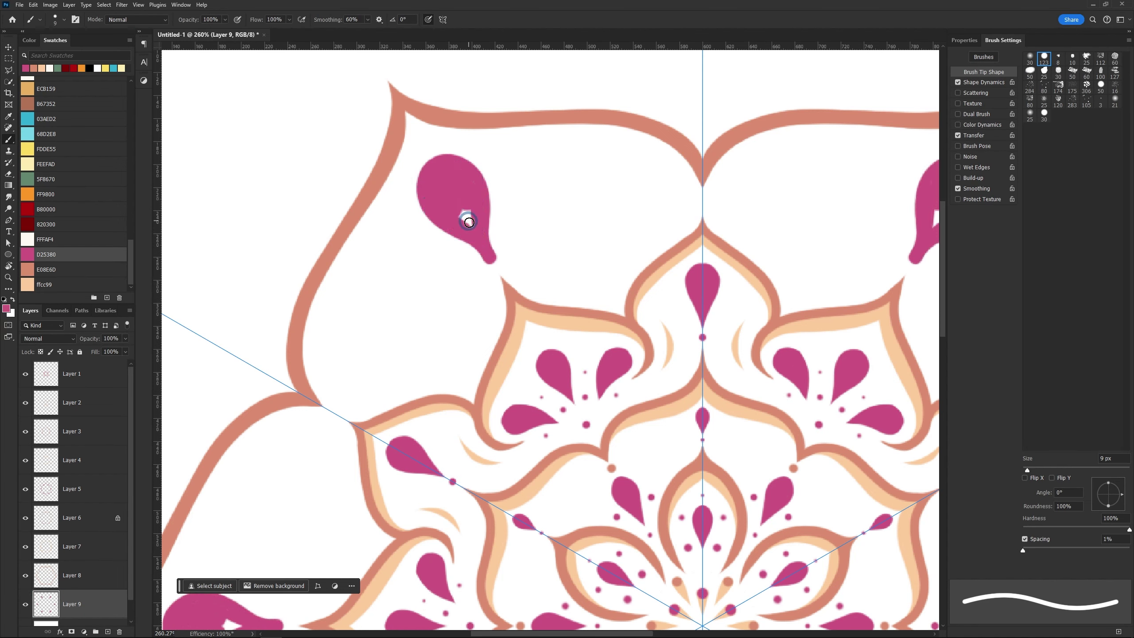
Step: Erase the magenta teardrop's tip to sharpen it
key(e)
drag(493, 263, 487, 250)
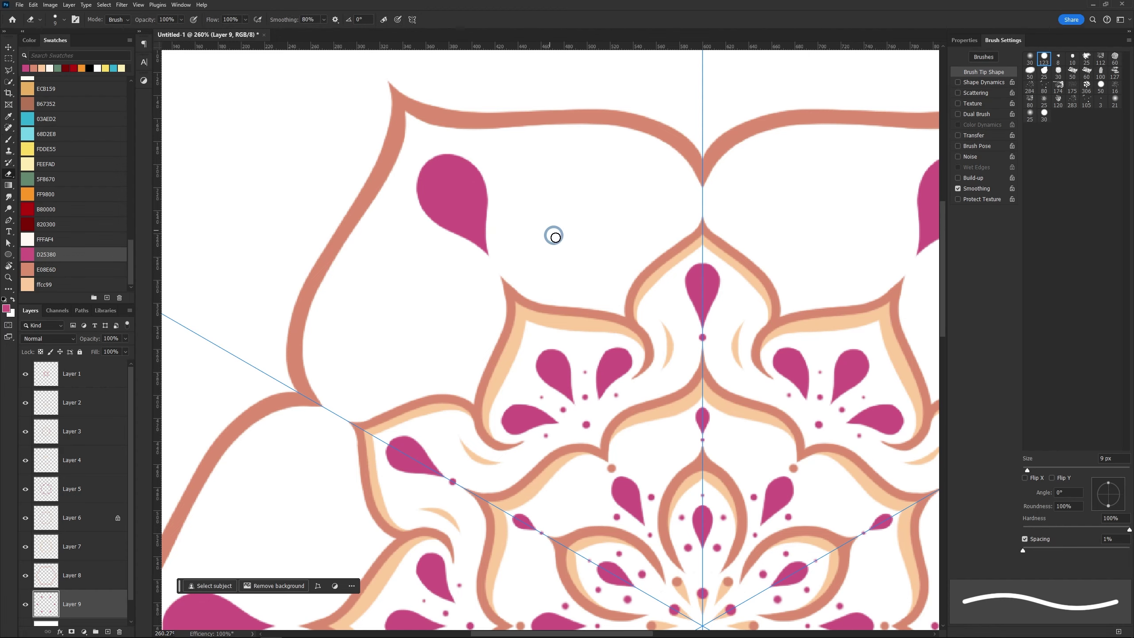
scroll(485, 261, down, 5)
scroll(511, 251, up, 6)
Step: Paint a second, slightly larger magenta teardrop and begin a salmon curl beneath
key(b)
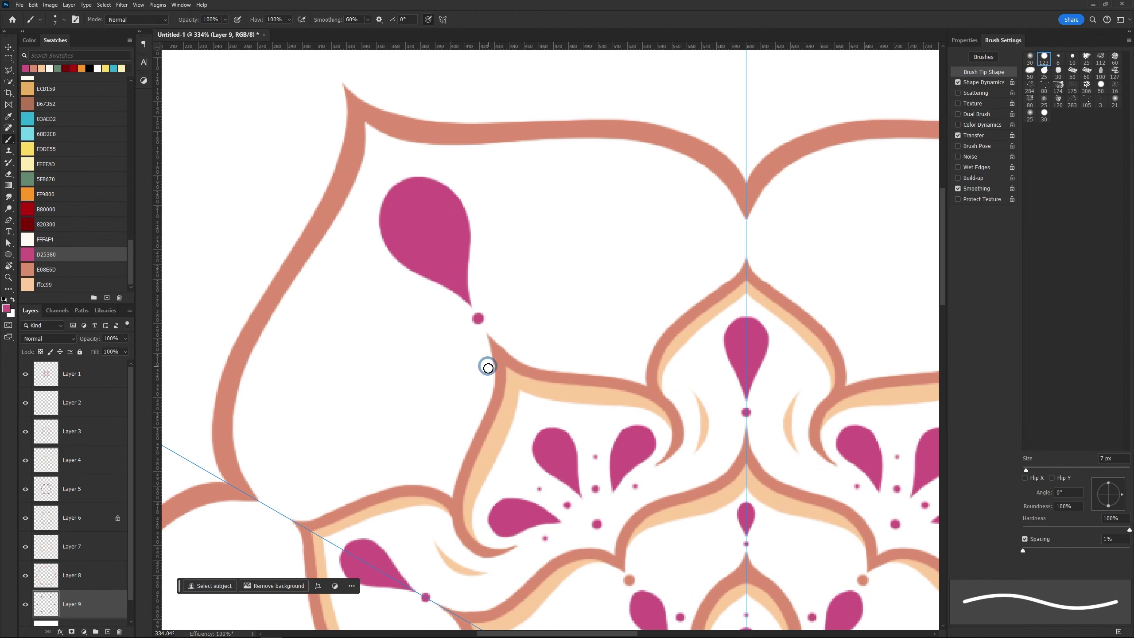
key(bracketright)
key(bracketright)
mouse_move(431, 319)
mouse_down()
mouse_move(378, 325)
mouse_move(435, 319)
mouse_move(403, 327)
mouse_up()
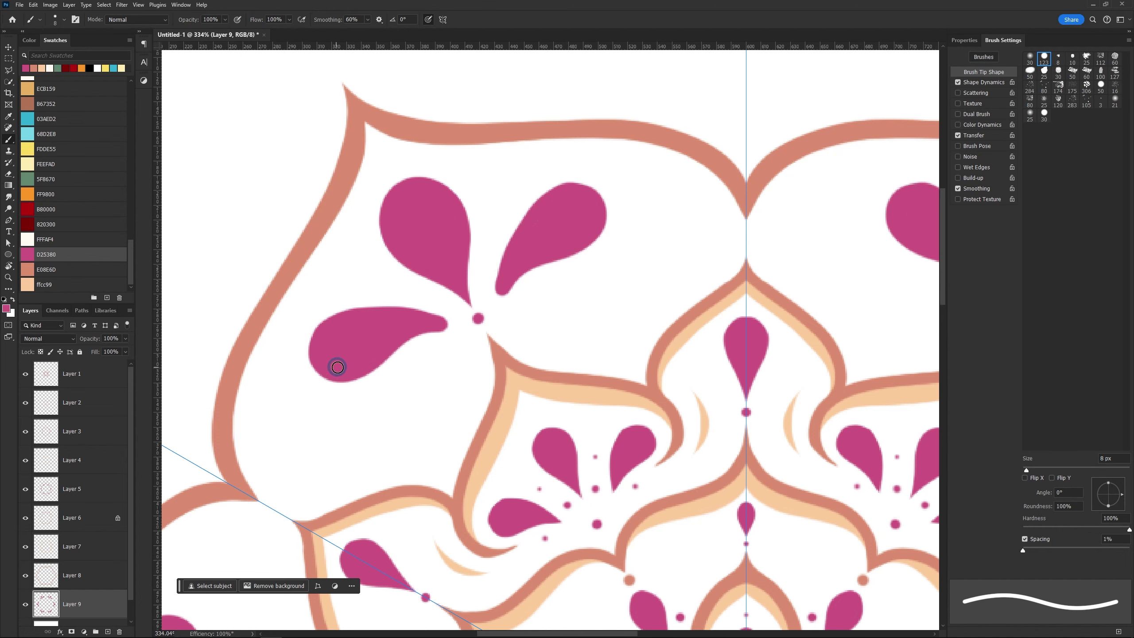
key(e)
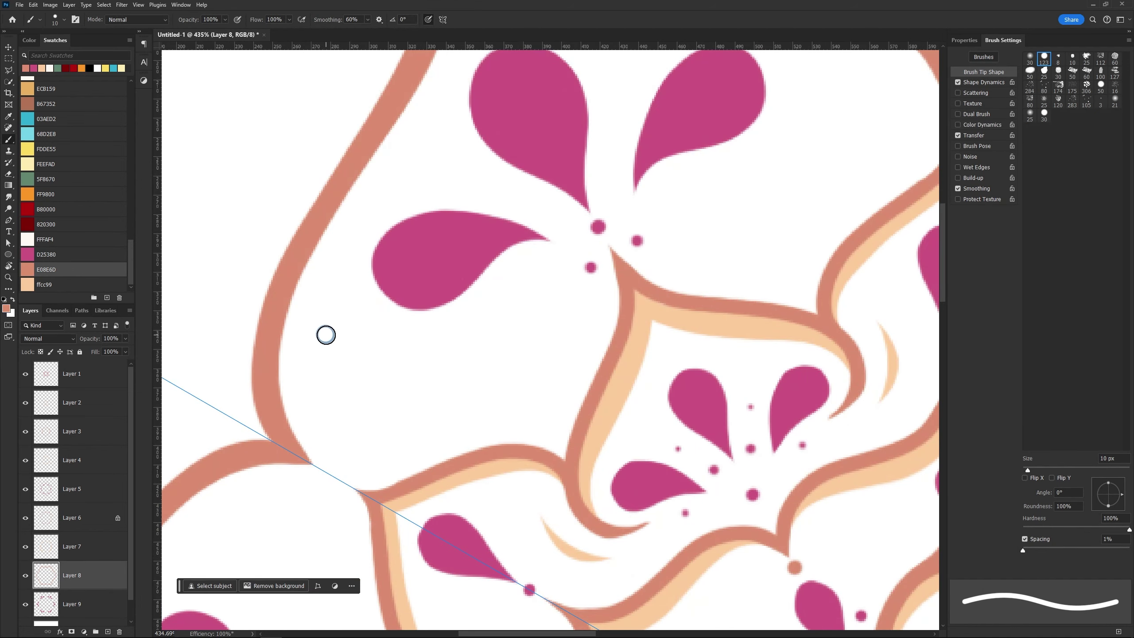
mouse_move(330, 328)
mouse_down()
mouse_move(393, 446)
mouse_move(447, 422)
mouse_up()
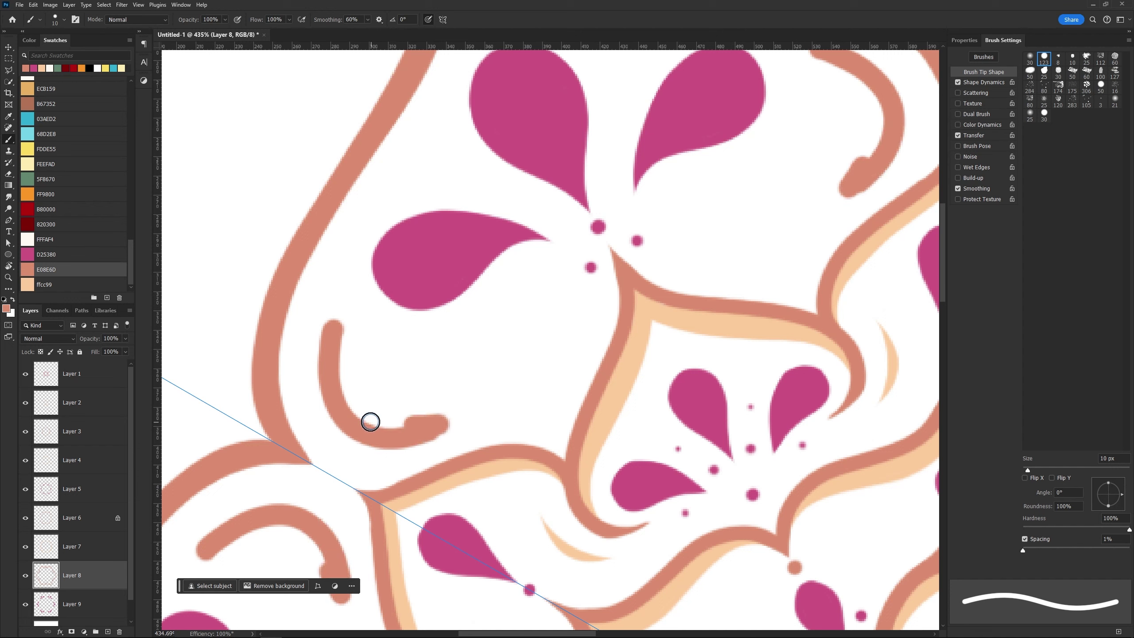
Step: Thicken the salmon curl into a crescent and trim its top edge and tail
mouse_move(370, 422)
mouse_down()
mouse_move(331, 334)
mouse_move(456, 413)
mouse_move(327, 323)
mouse_move(460, 424)
mouse_move(366, 402)
mouse_up()
key(e)
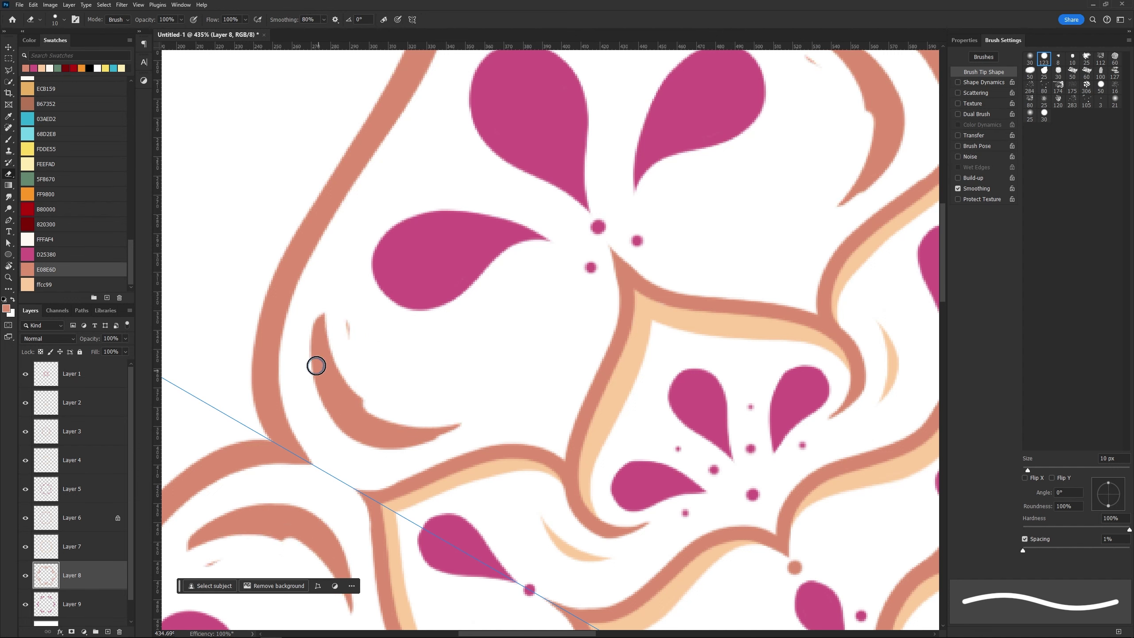
drag(317, 365, 392, 383)
drag(451, 427, 323, 375)
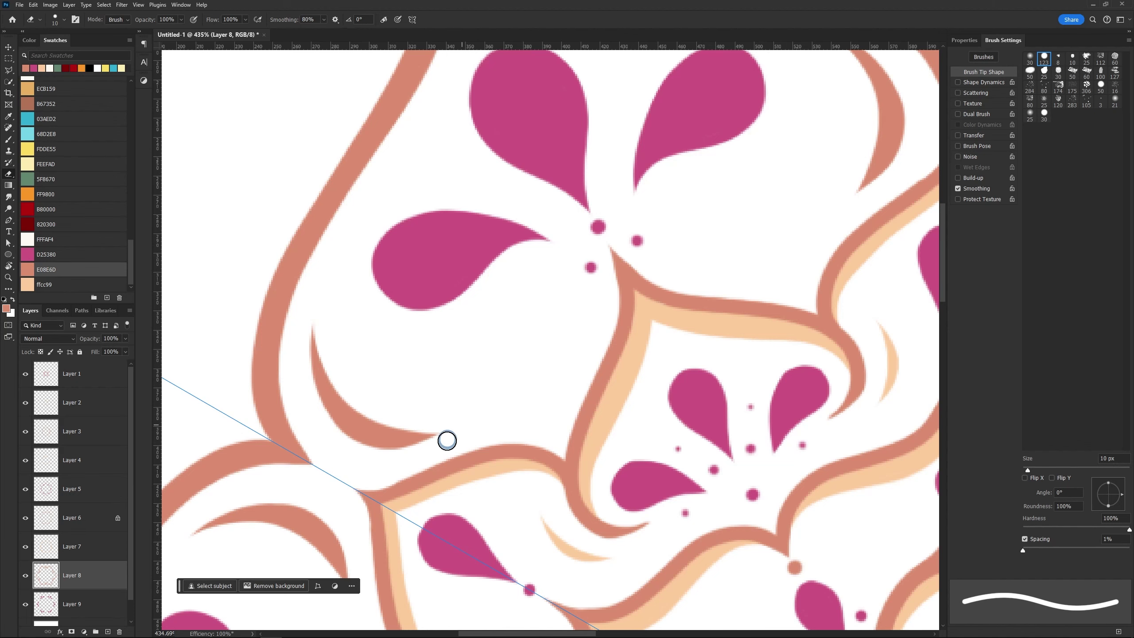
Step: Recolour the crescent peach ffcc99 with locked transparency, then add a new empty layer
key(/)
key(b)
drag(313, 333, 408, 445)
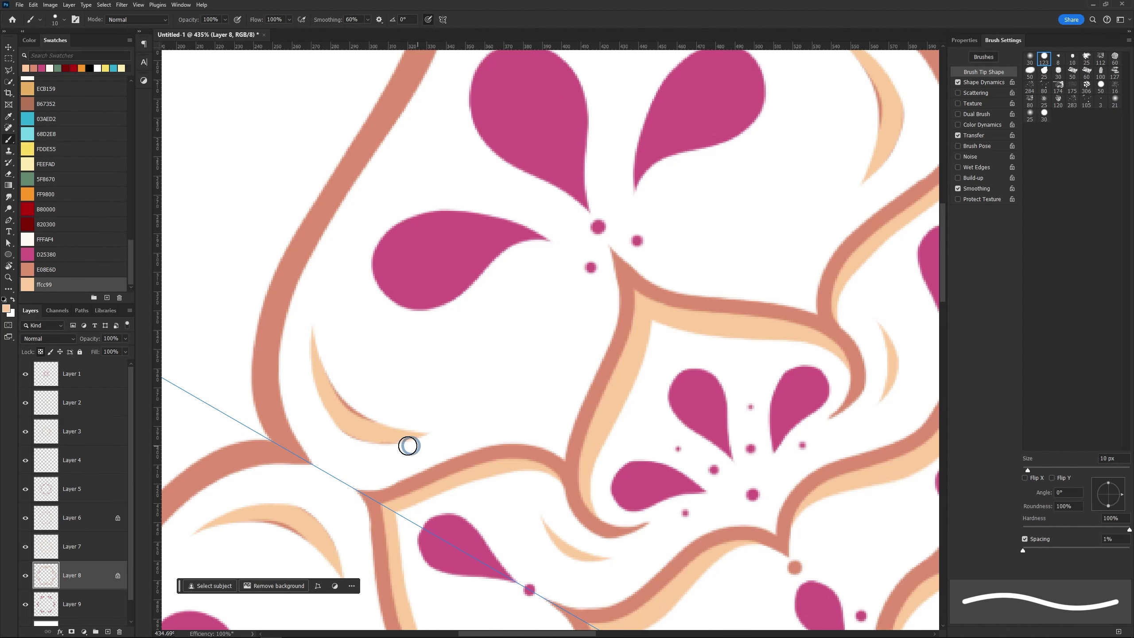
key(ctrl+shift+alt+n)
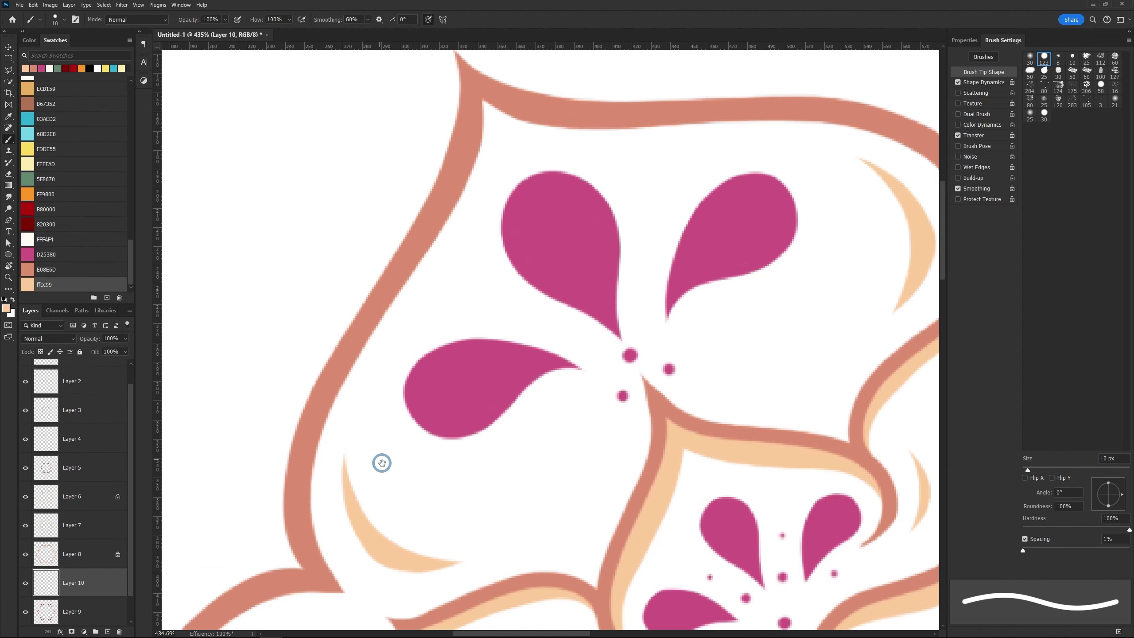
Step: Enlarge the brush and zoom in on the outer petal edge for the peach inner stroke
key(ctrl+minus)
key(bracketright)
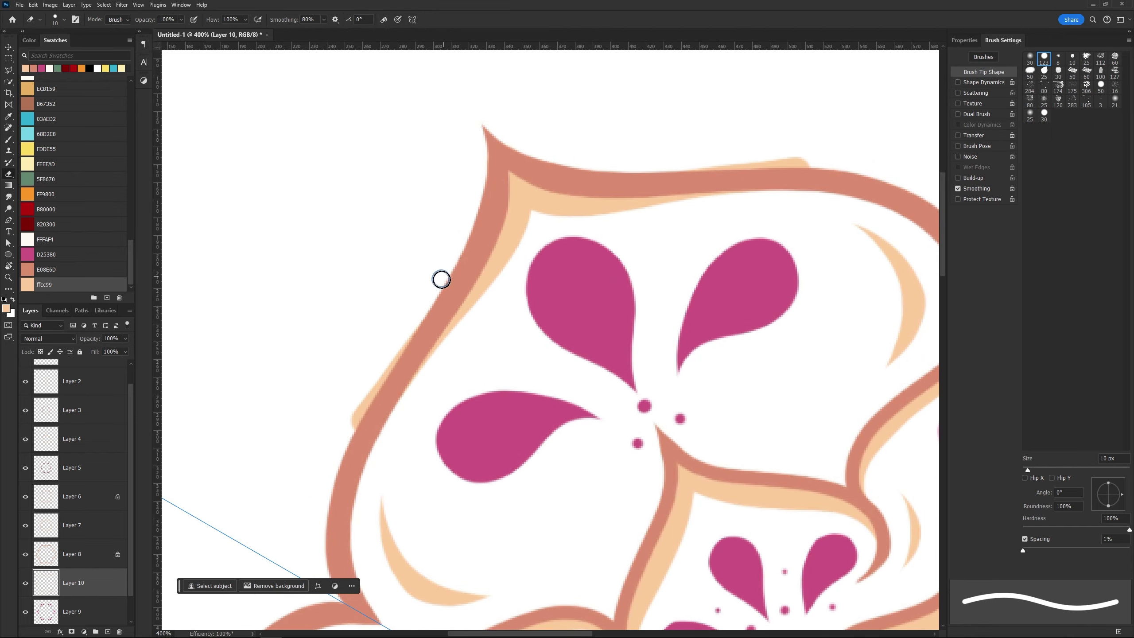
key(z)
alt+click(506, 299)
drag(518, 283, 544, 291)
key(b)
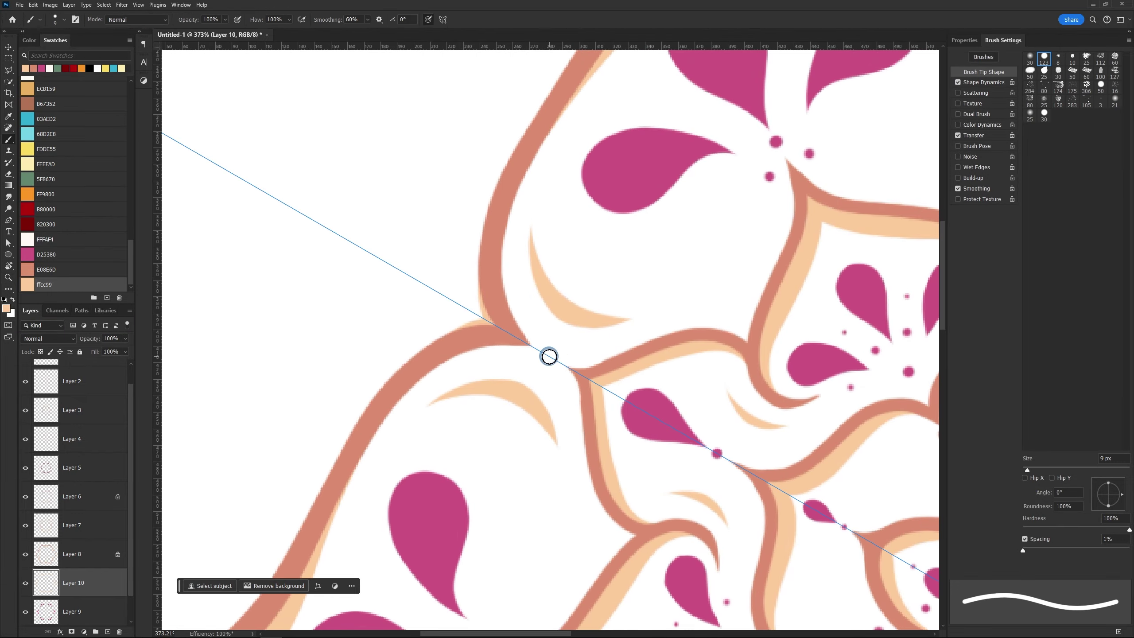
Step: Zoom in on the notches between petals for peach dots, then fit the canvas on screen
key(z)
scroll(667, 296, down, 10)
drag(667, 296, 726, 246)
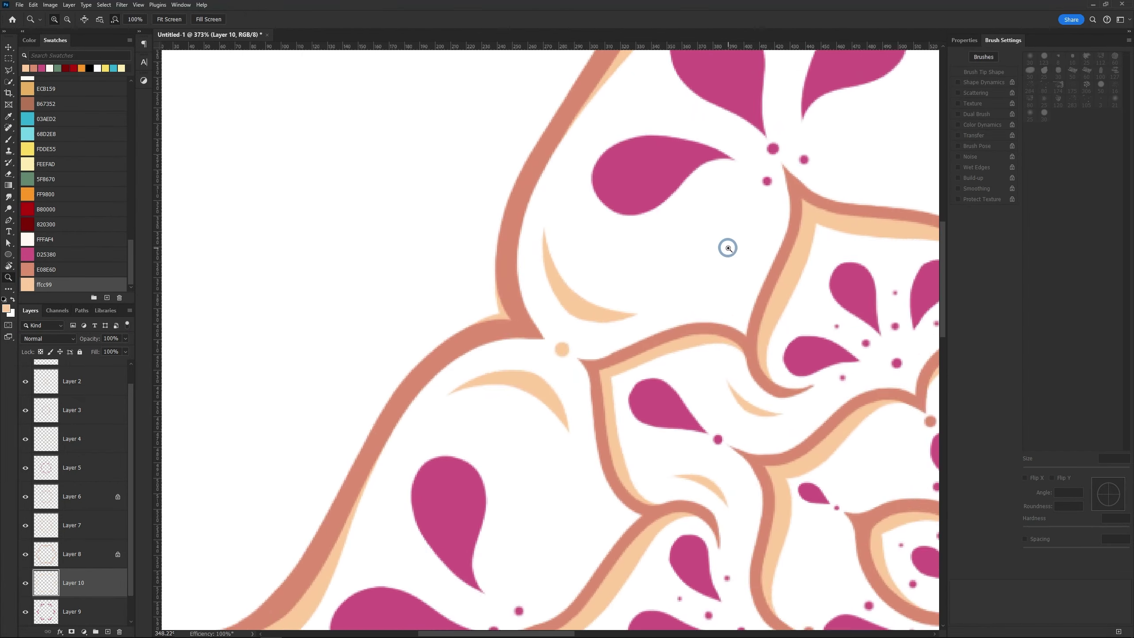
key(b)
key(z)
scroll(681, 301, down, 10)
scroll(736, 336, up, 8)
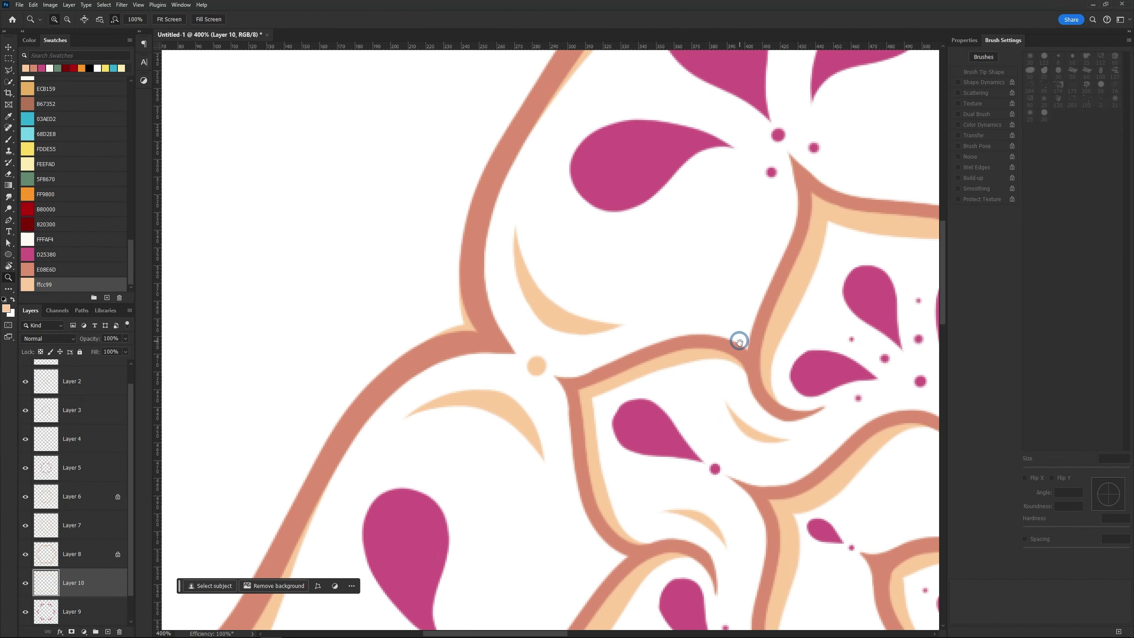
scroll(597, 210, down, 5)
key(ctrl+0)
Step: Add Layer 11 and paint the cream FFFAF4 fill across the mandala's interior
key(ctrl+shift+alt+n)
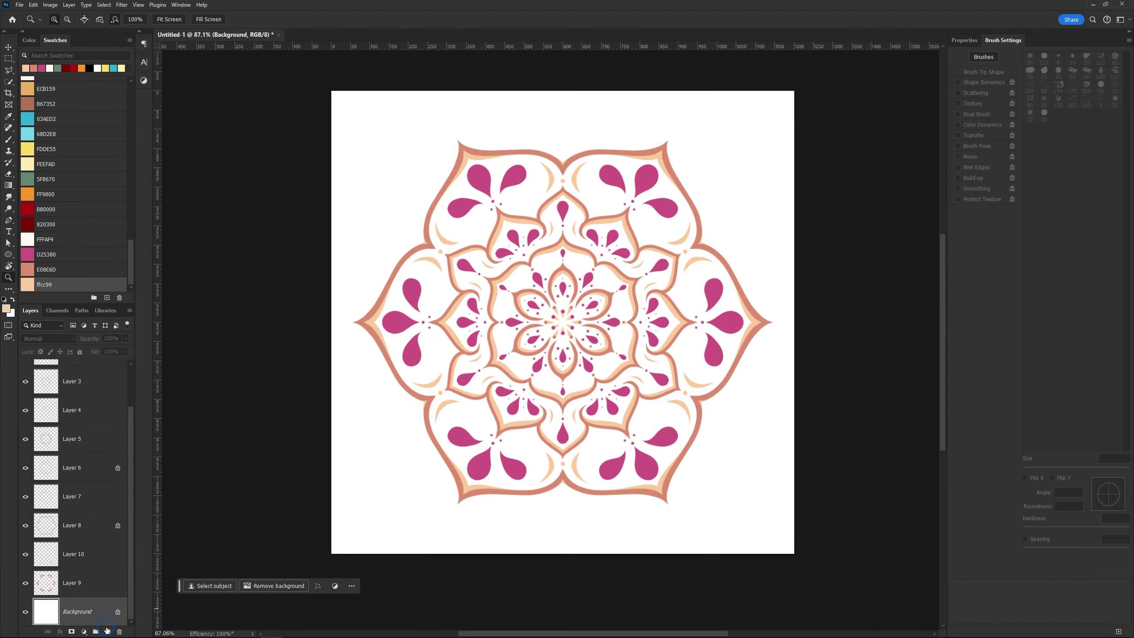
click(81, 235)
key(b)
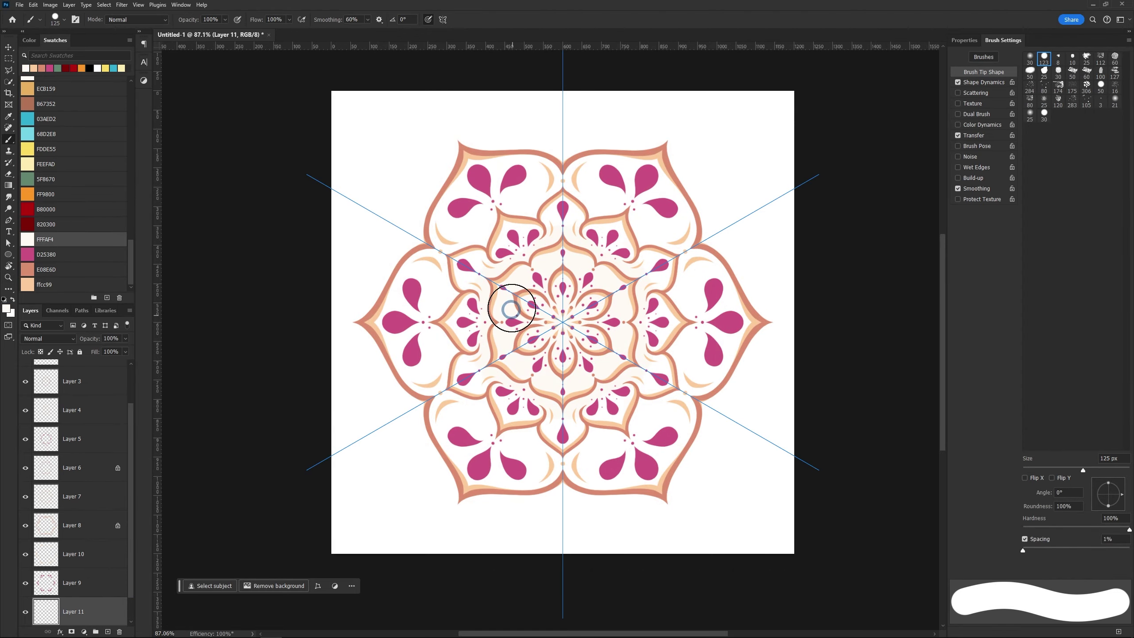
scroll(476, 246, up, 5)
scroll(475, 245, up, 2)
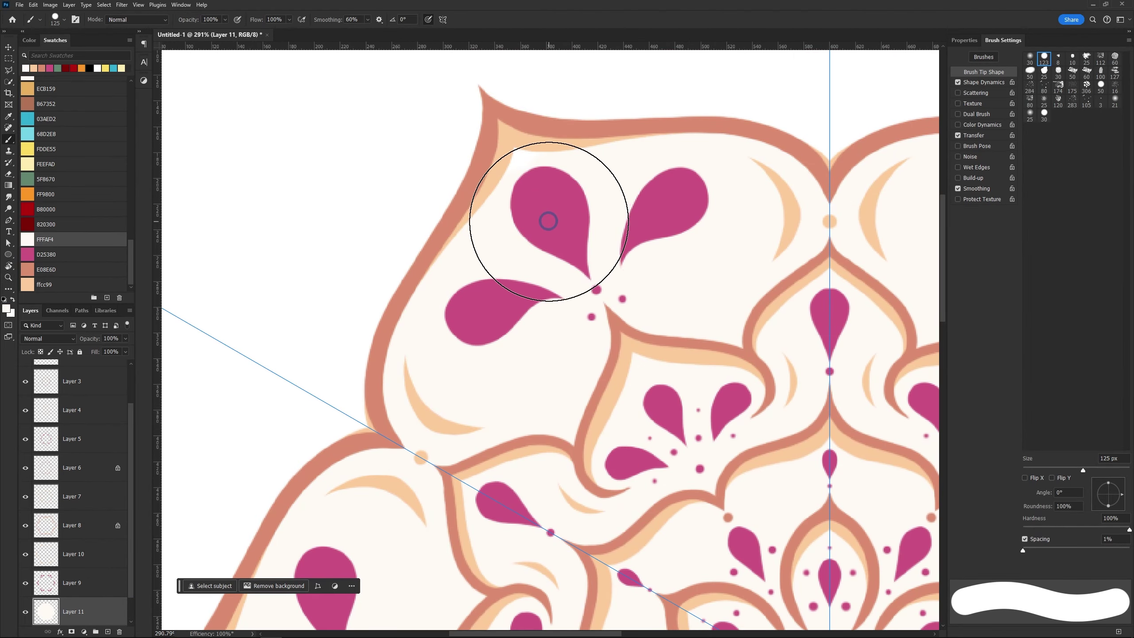
Step: Shrink the brush to 25 px and paint soft peach shading over the cream petals
key(z)
scroll(518, 273, down, 5)
key(b)
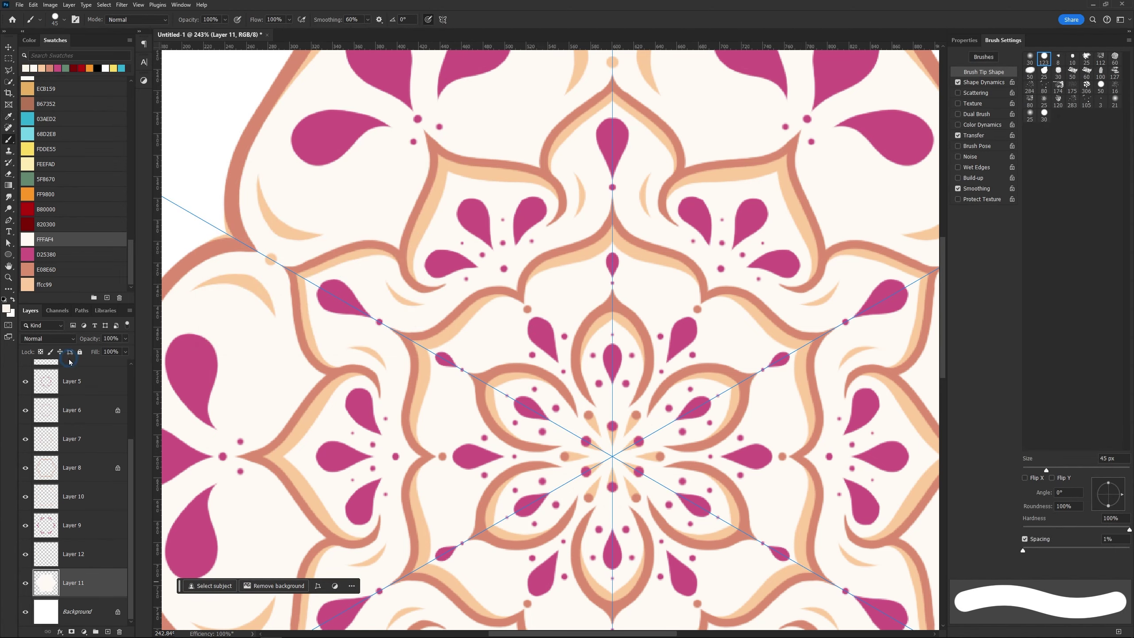
key(bracketleft)
key(bracketleft)
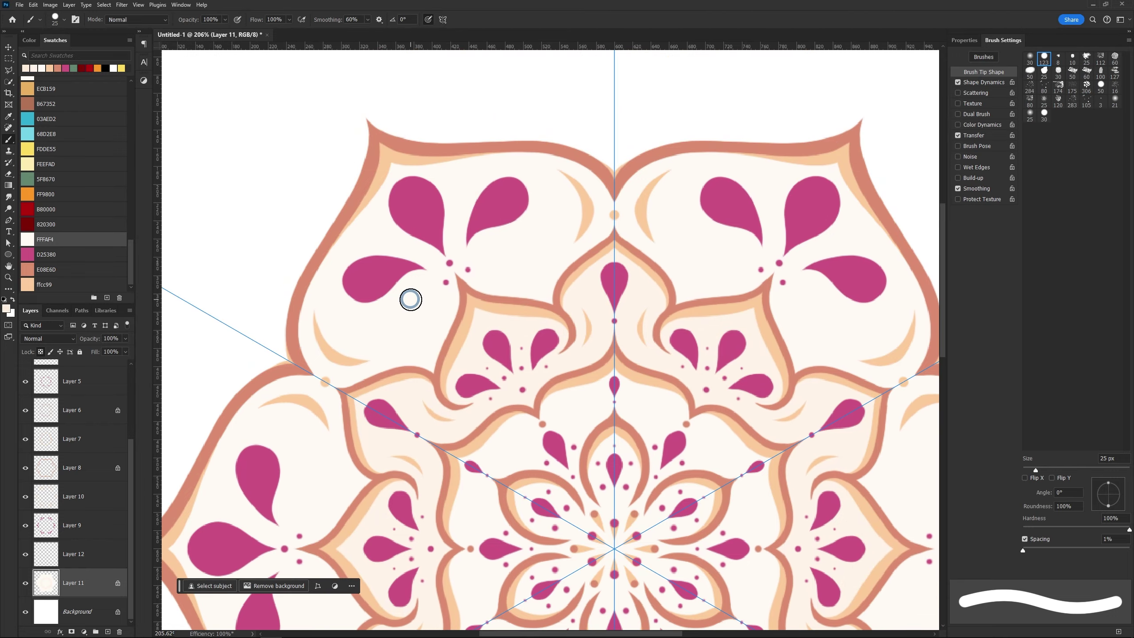
mouse_move(411, 300)
mouse_down()
mouse_move(422, 184)
mouse_move(405, 261)
mouse_move(438, 361)
mouse_move(417, 317)
mouse_up()
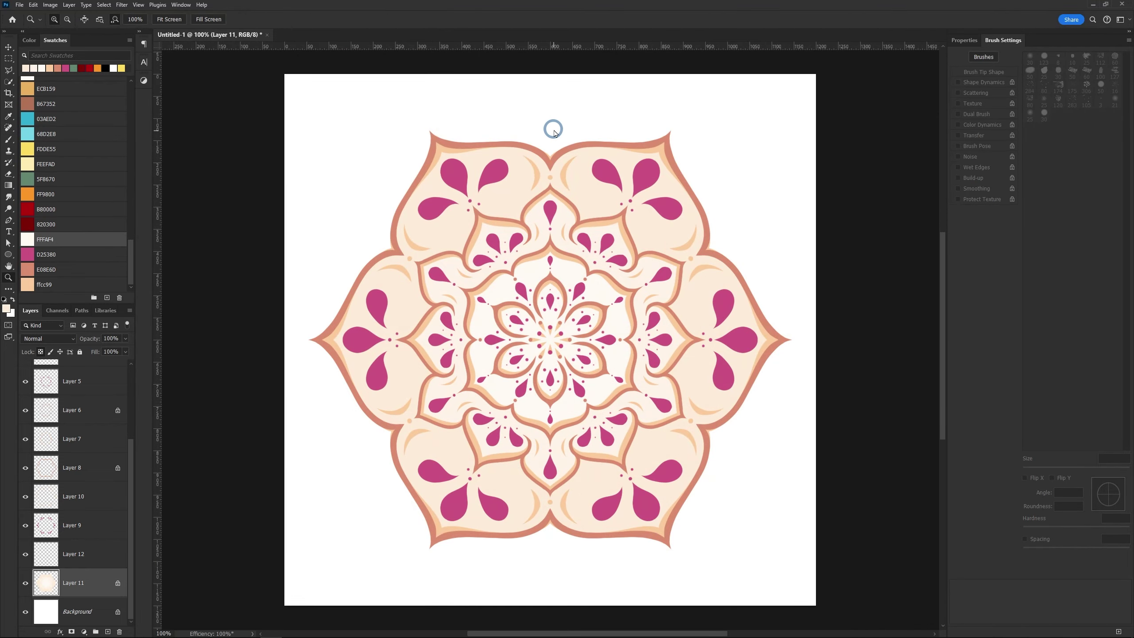